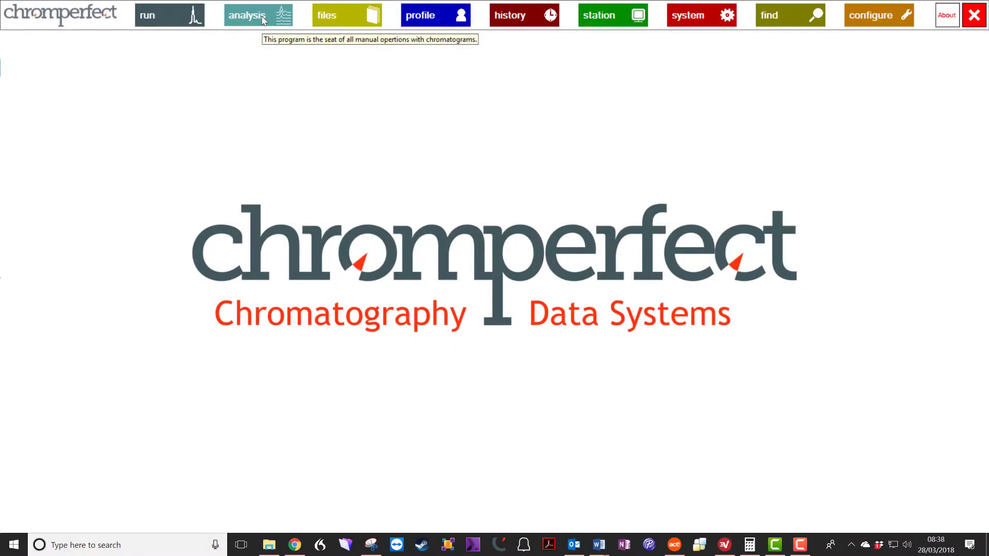
# Launch Chrom Perfect Analysis from the launcher and bring up its Tools menu.
pyautogui.click(262, 21)
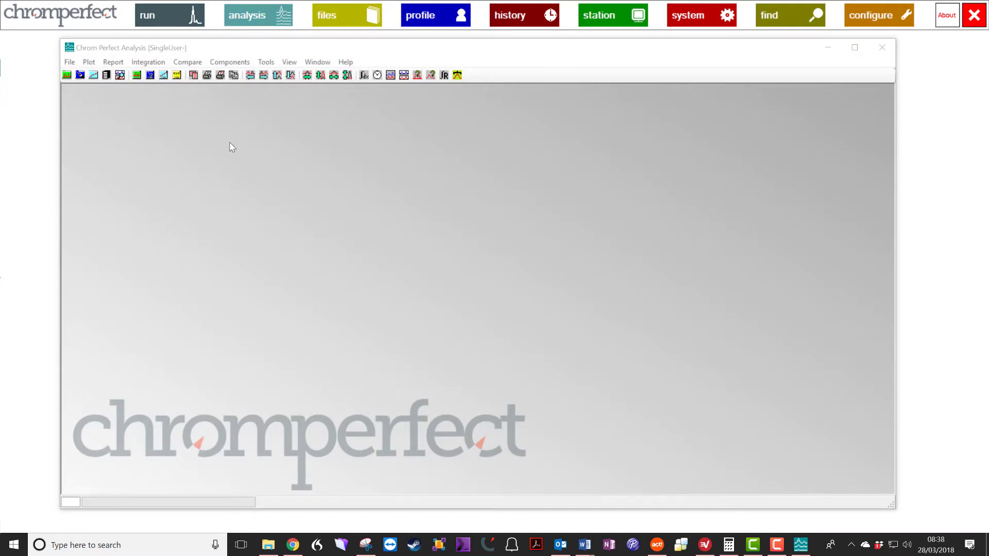
pyautogui.click(266, 62)
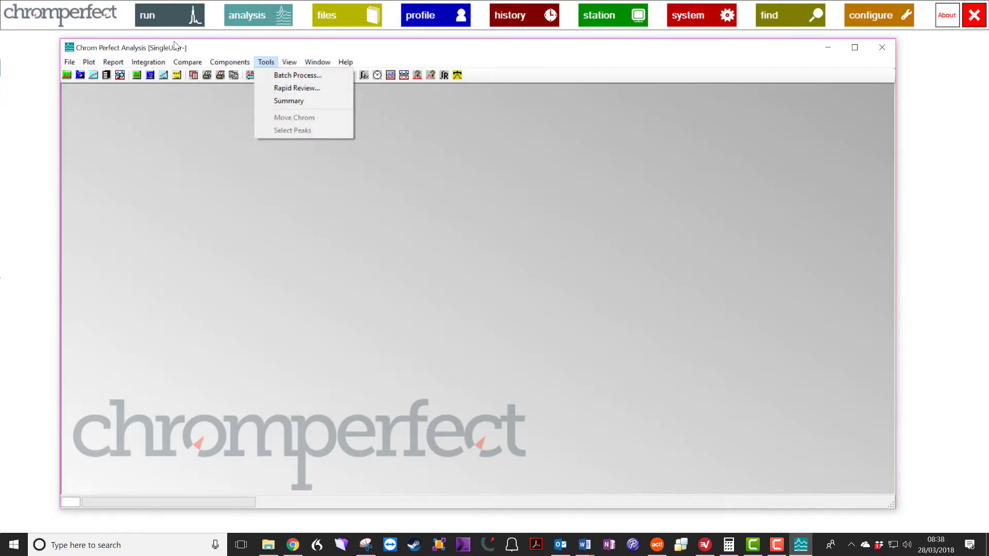
# Start a summary reporting Amount, Area and Area %, each with ratios.
pyautogui.click(288, 102)
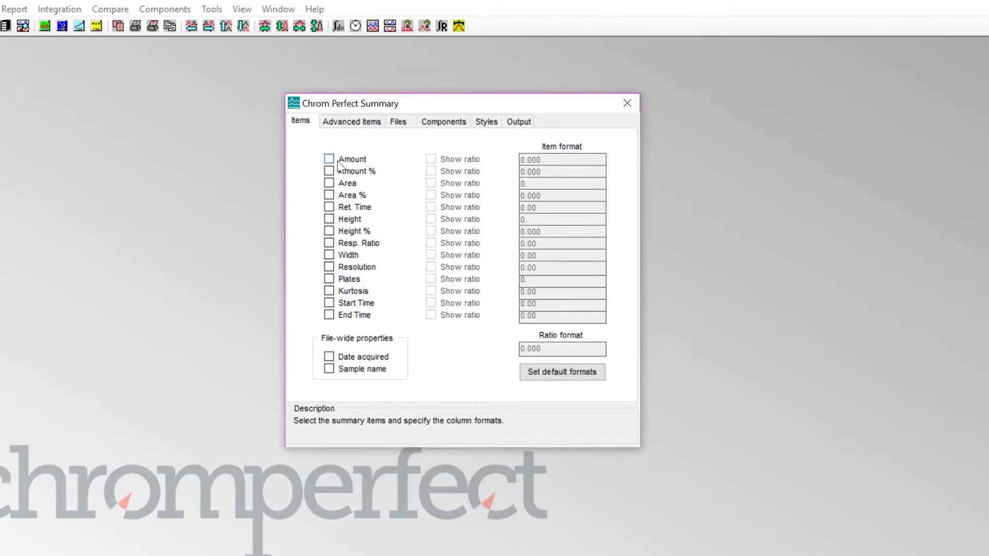
pyautogui.moveTo(353, 159)
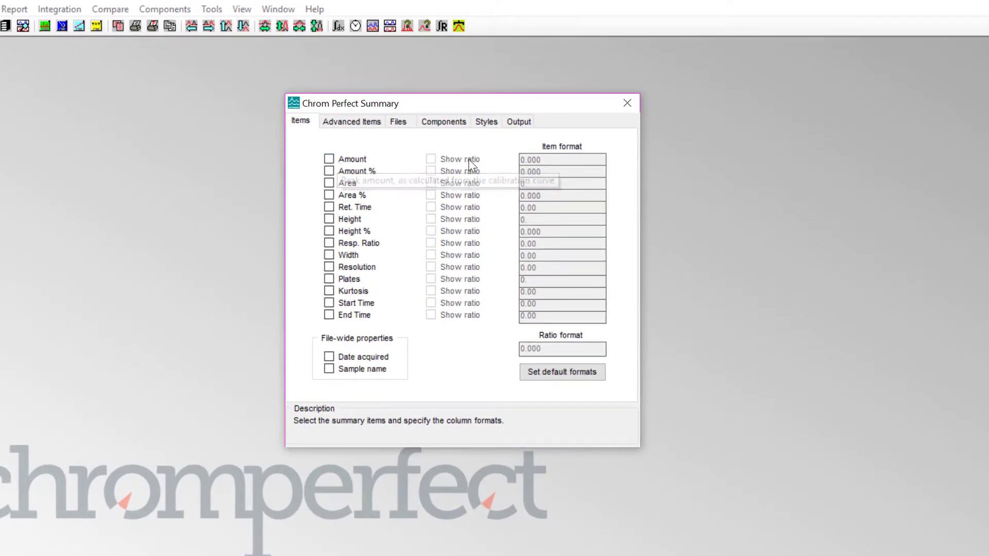
pyautogui.click(329, 160)
pyautogui.click(430, 159)
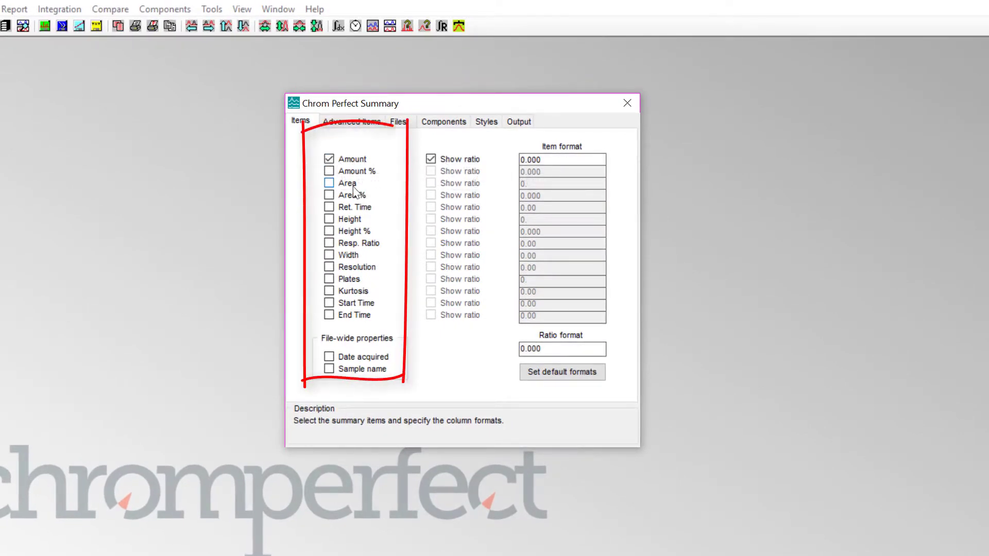
pyautogui.click(329, 183)
pyautogui.click(431, 183)
pyautogui.click(329, 194)
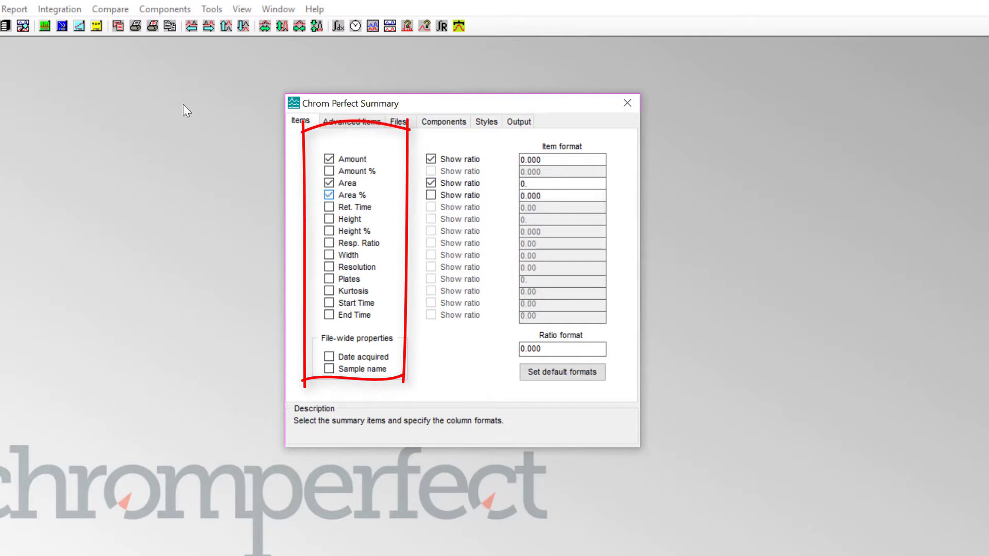
pyautogui.click(430, 195)
# Add Ret. Time, Height and Height % with ratios, plus Date acquired and Sample name.
pyautogui.click(329, 207)
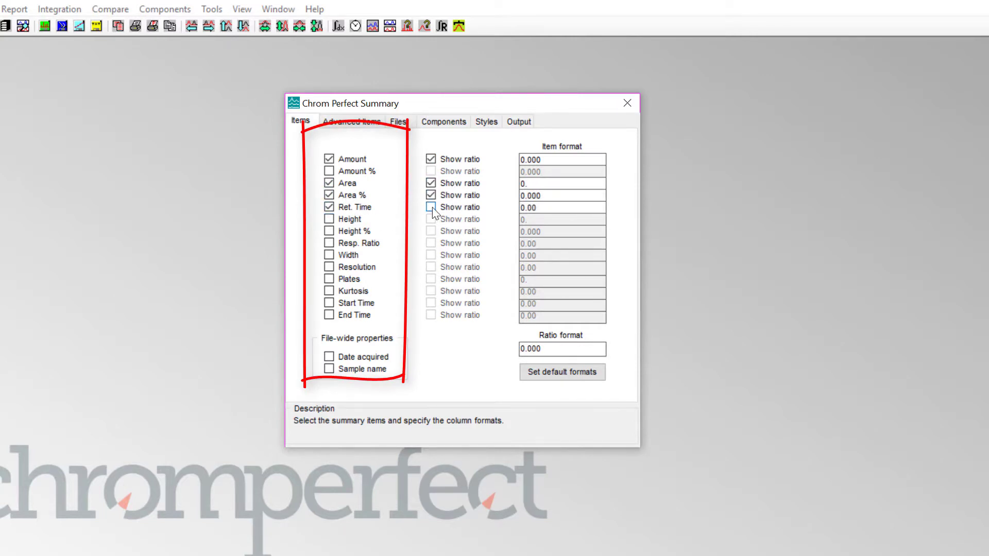
pyautogui.click(430, 207)
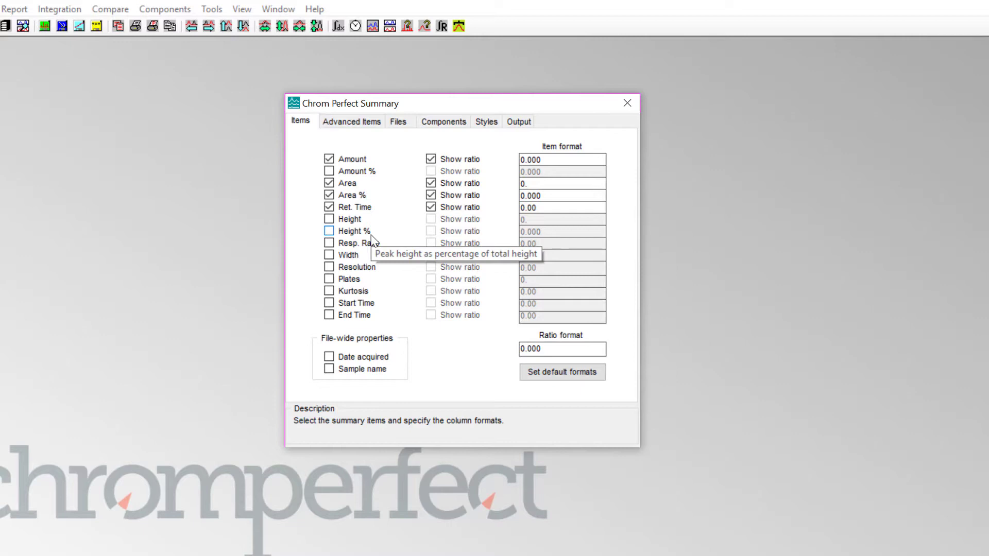
pyautogui.click(343, 219)
pyautogui.click(430, 219)
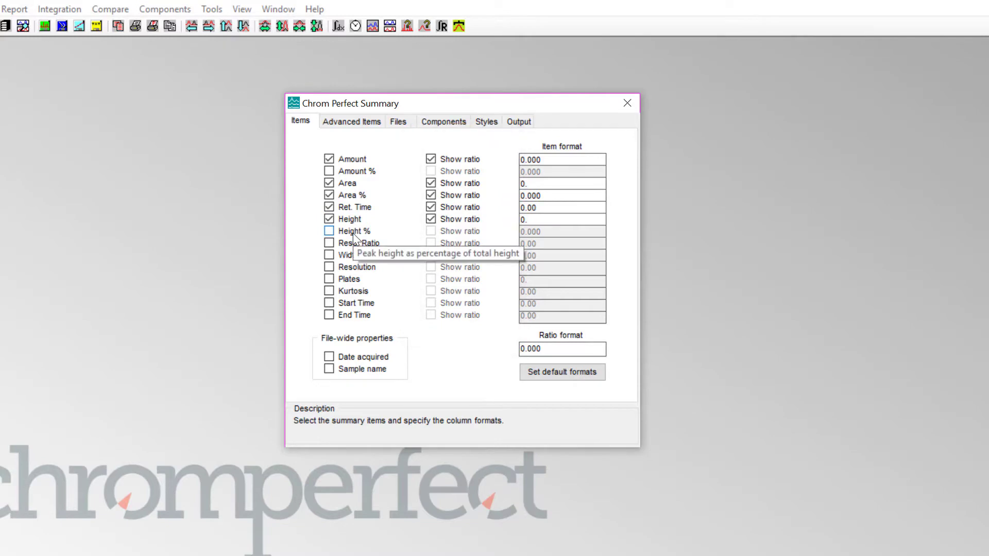
pyautogui.click(352, 232)
pyautogui.click(431, 231)
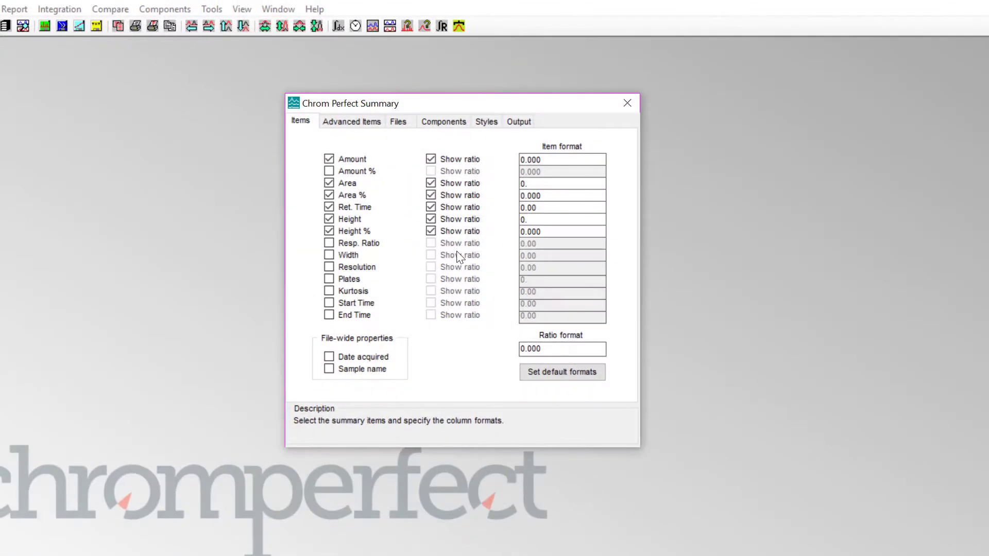
pyautogui.click(329, 357)
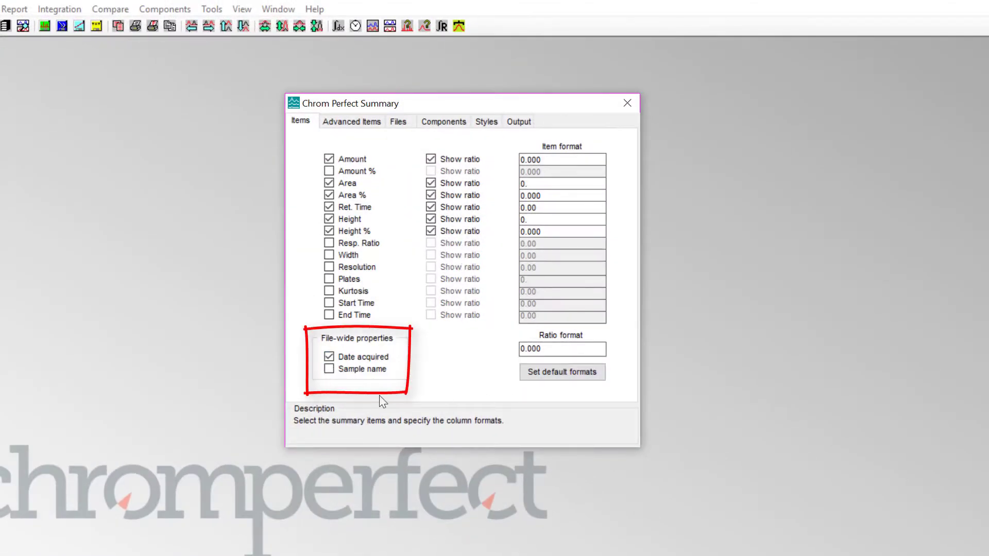
pyautogui.click(330, 370)
# Check the Advanced Items tab of the Summary dialog.
pyautogui.click(359, 121)
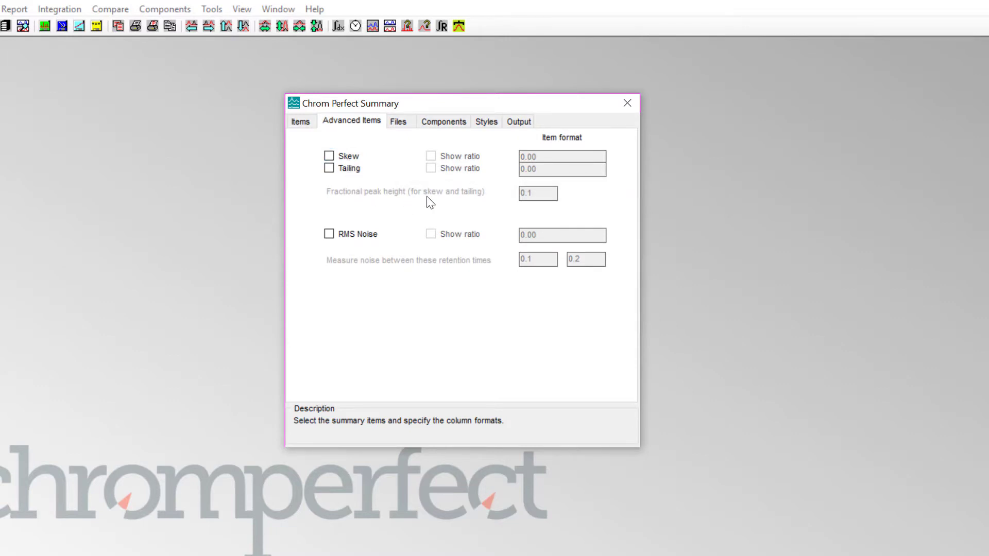
# Browse SampleData and add the ten bound files Bsa.00.BND through Bsa.09.BND.
pyautogui.click(399, 125)
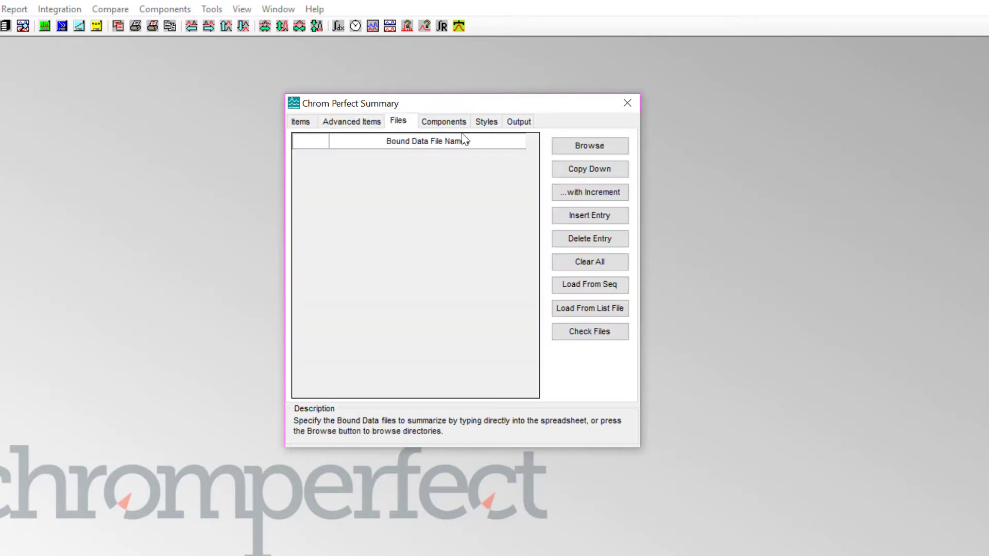
pyautogui.click(579, 148)
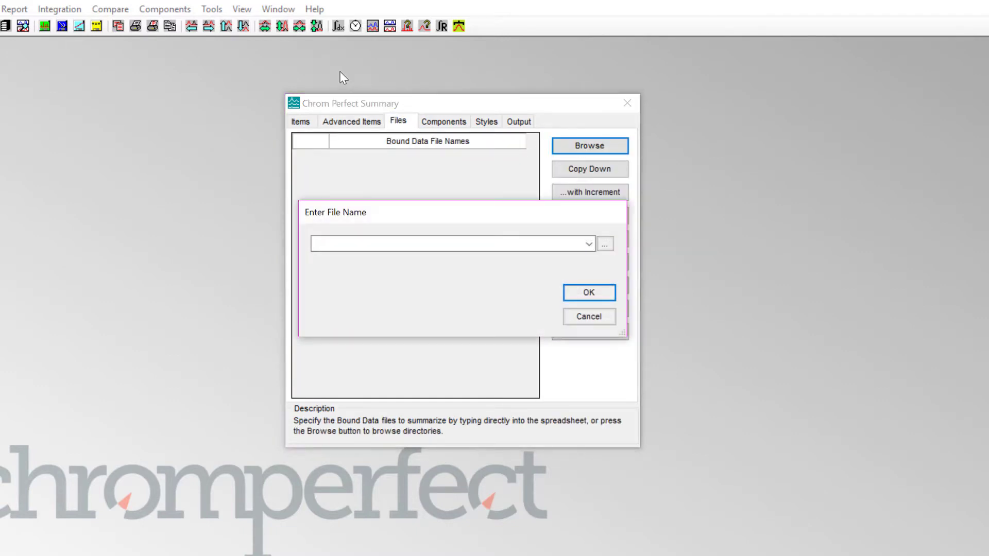
pyautogui.click(603, 246)
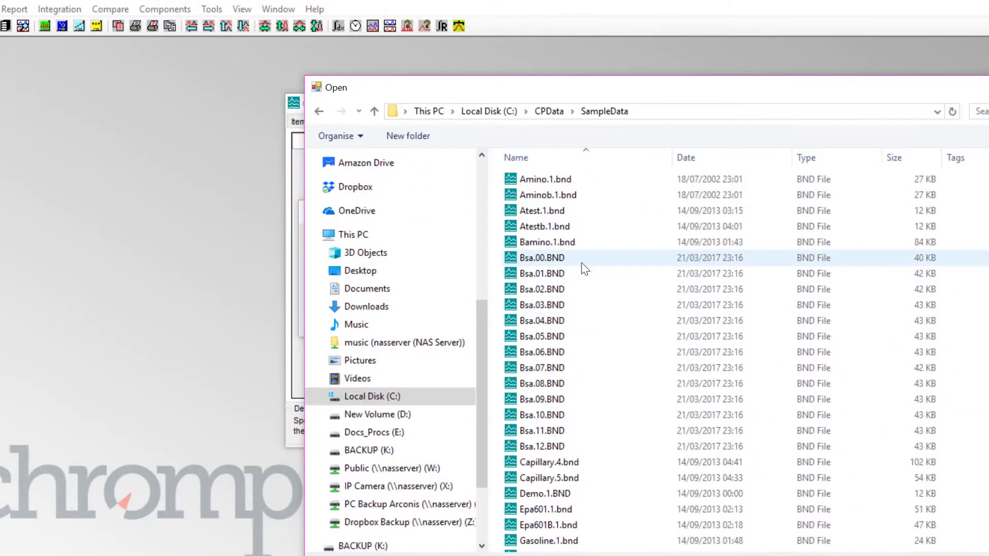
pyautogui.click(582, 261)
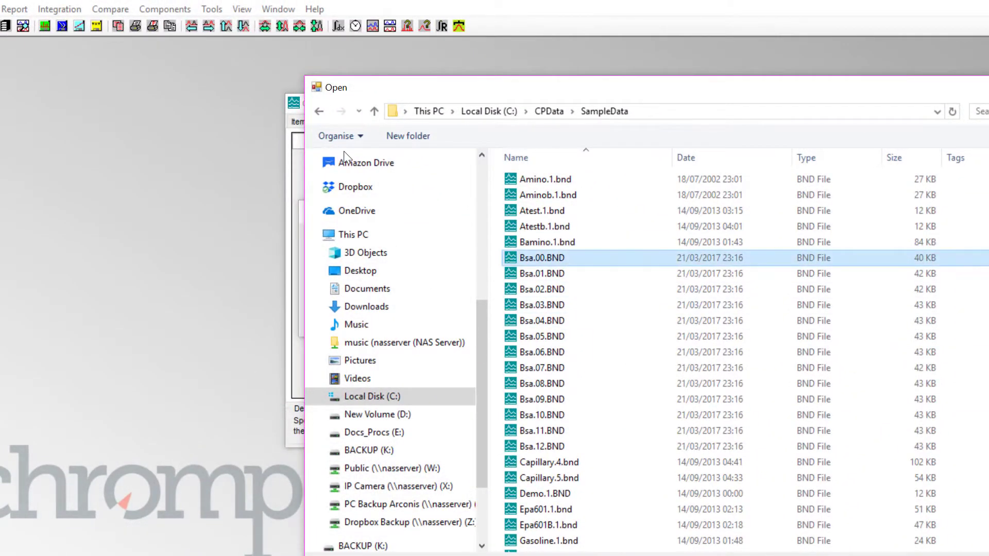
pyautogui.keyDown('shift'); pyautogui.click(558, 399); pyautogui.keyUp('shift')
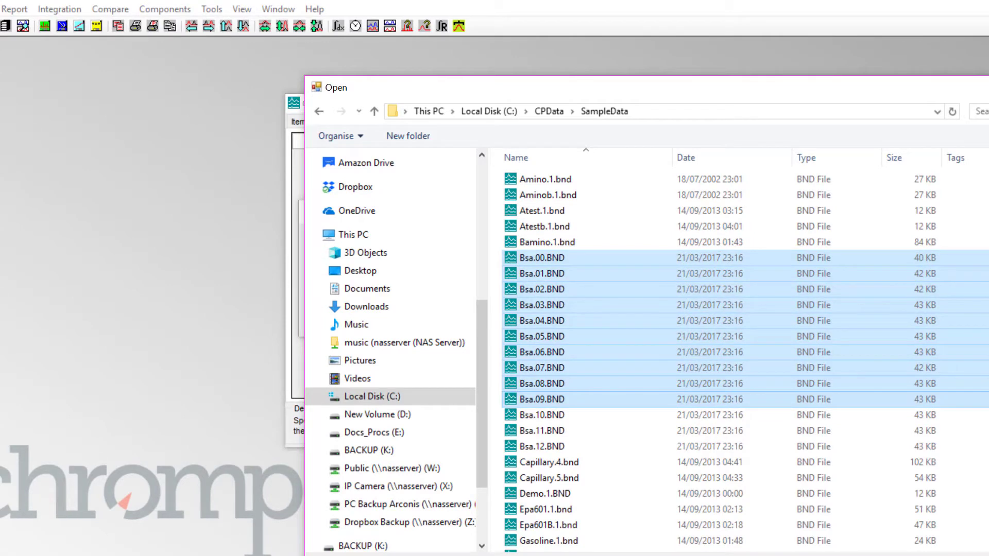
pyautogui.press('Return')
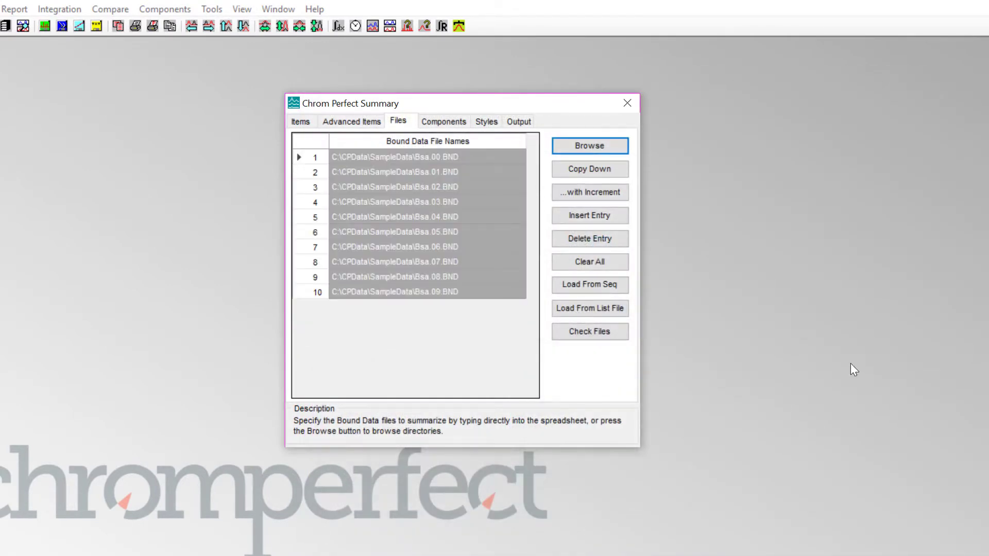
# Use Bsa.cal as the calibration file for the summary components.
pyautogui.click(456, 124)
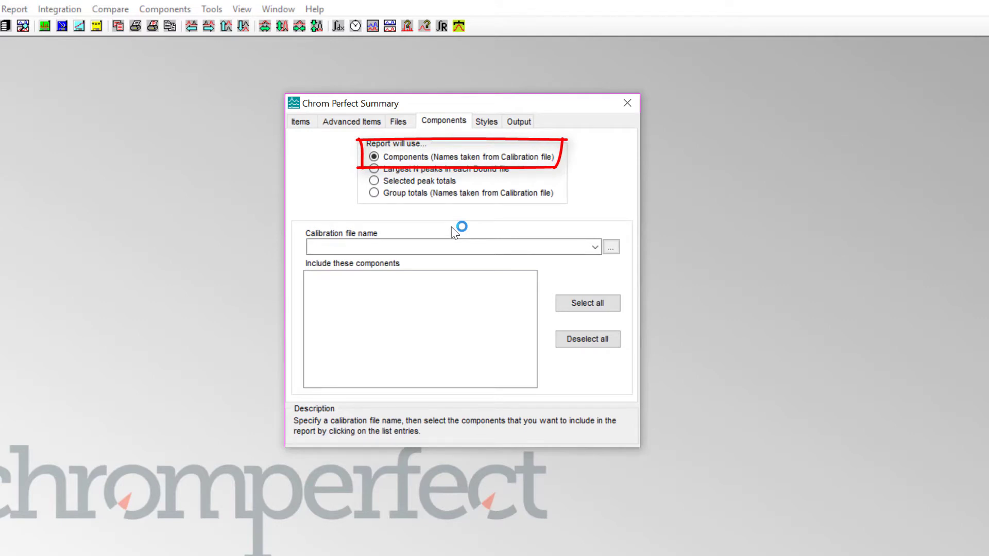
pyautogui.click(595, 247)
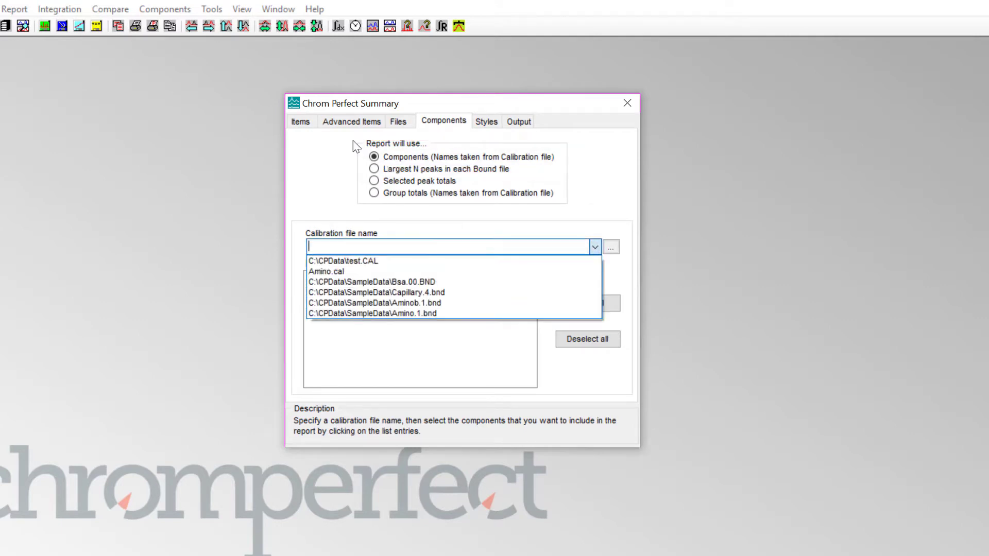
pyautogui.click(479, 262)
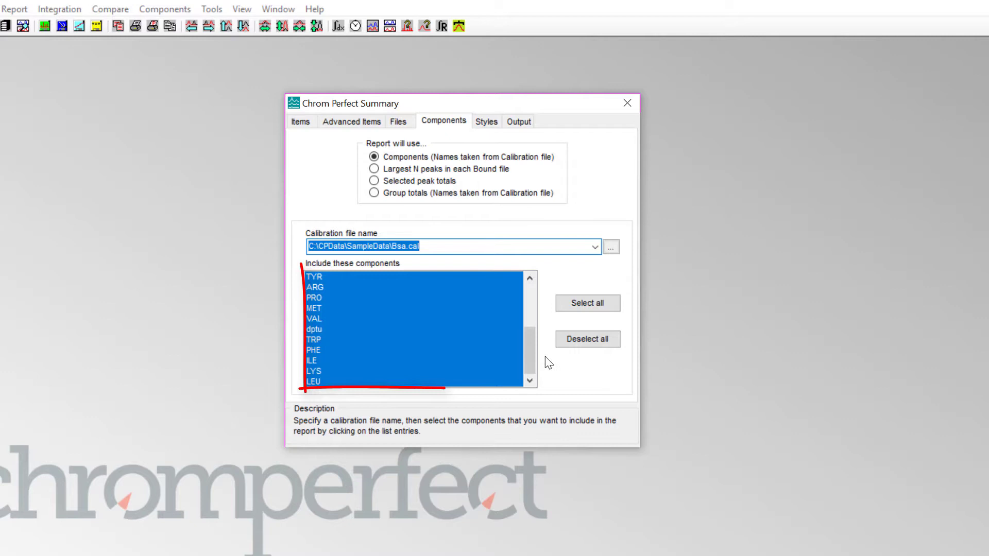
pyautogui.moveTo(529, 335); pyautogui.dragTo(528, 292)
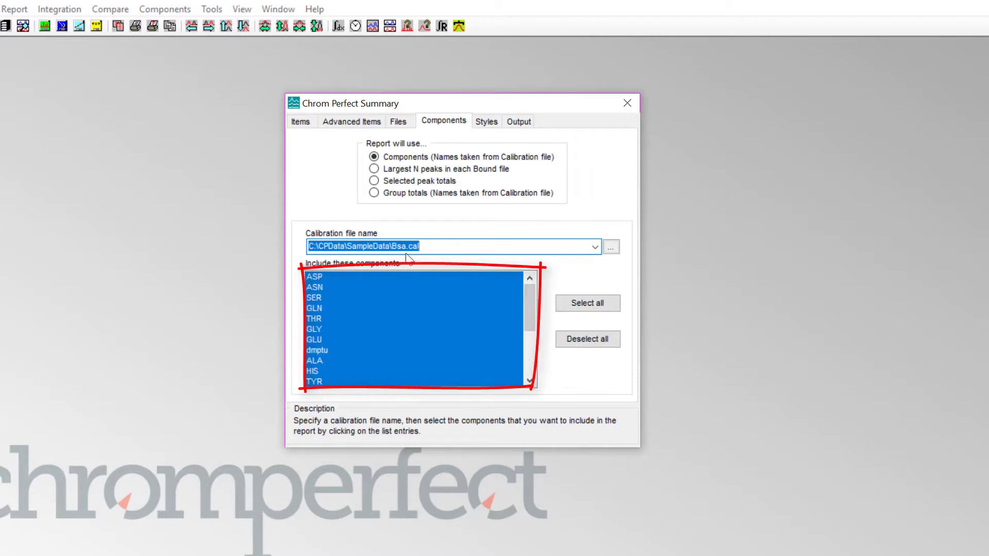
# Try selecting single components like dmptu, ASN and GLN, then select all components.
pyautogui.click(357, 329)
pyautogui.click(347, 288)
pyautogui.click(356, 349)
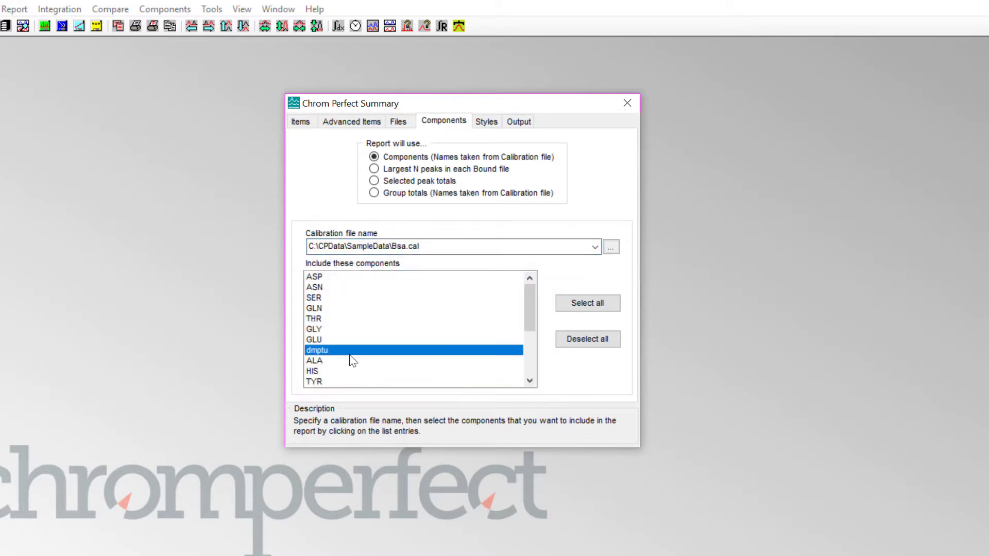
pyautogui.click(346, 309)
pyautogui.click(348, 288)
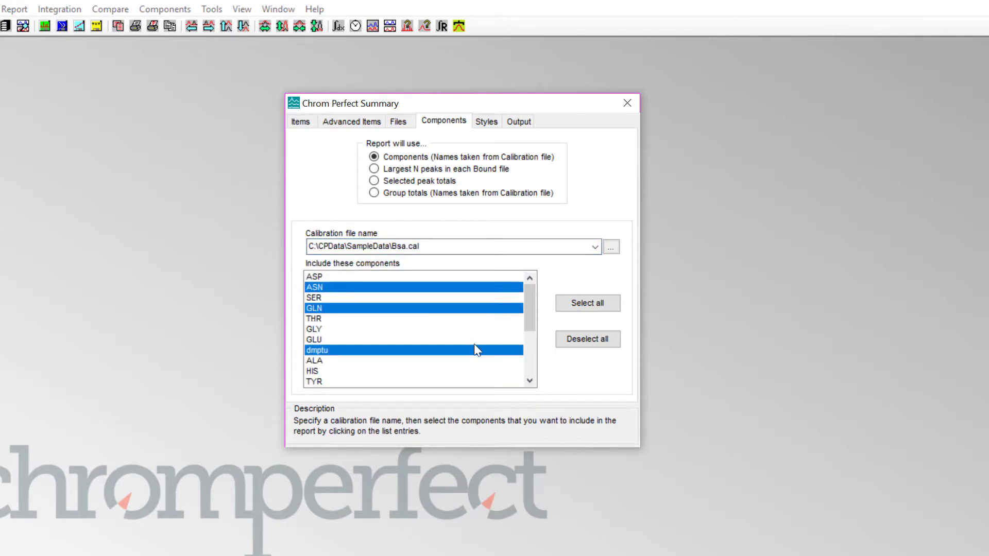
pyautogui.click(604, 308)
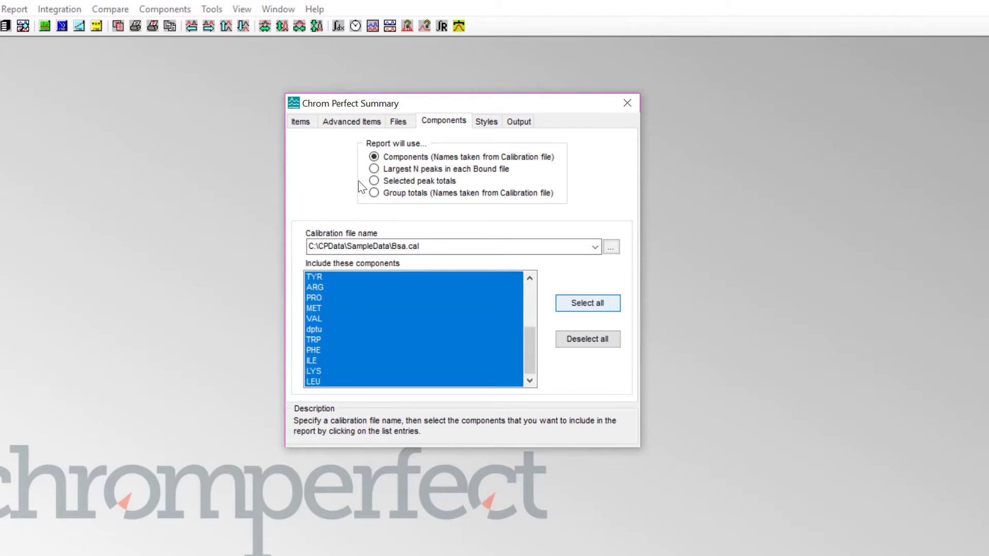
# Enable 'Include statistics across files' in the summary table styles.
pyautogui.click(487, 122)
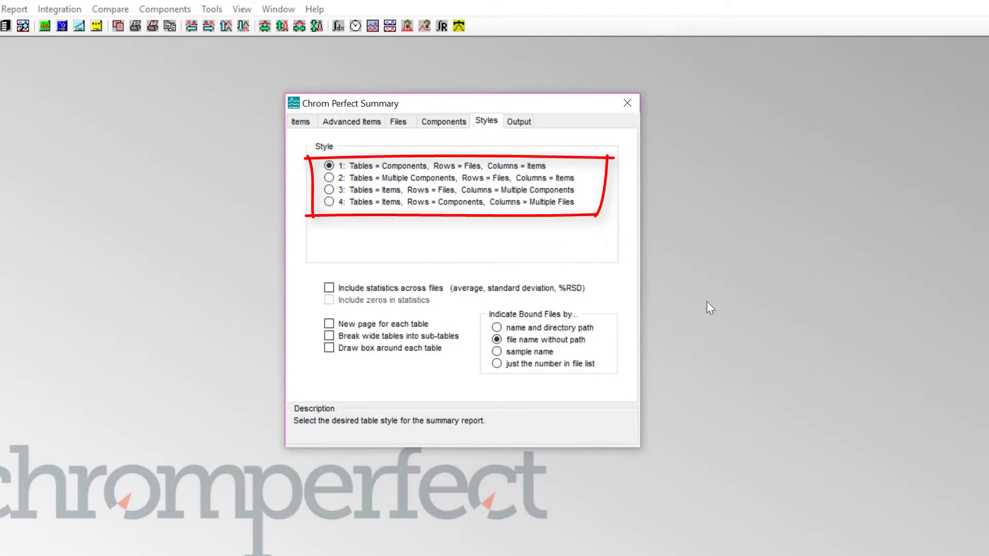
pyautogui.click(329, 288)
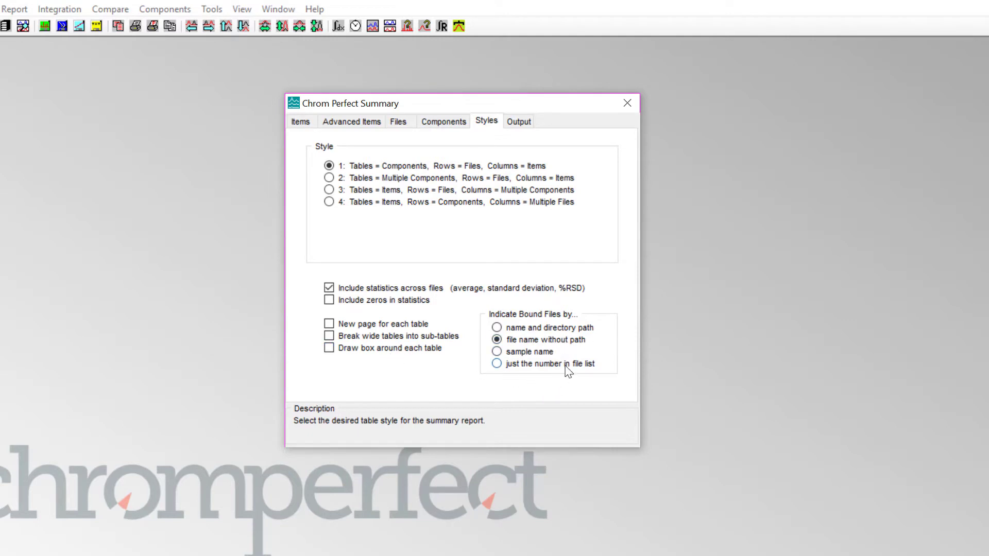
# Run the summary process from the Output settings to produce the report preview.
pyautogui.click(515, 124)
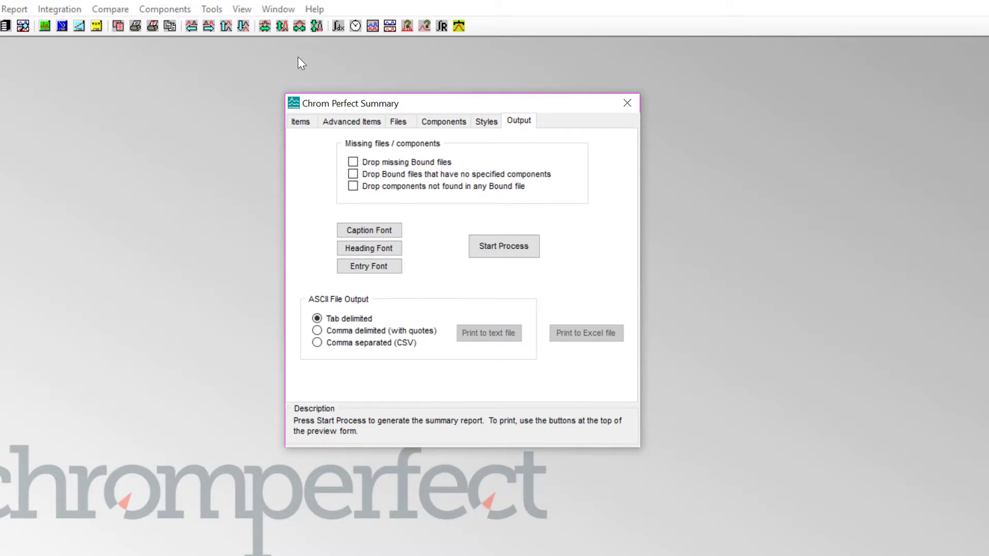
pyautogui.click(507, 254)
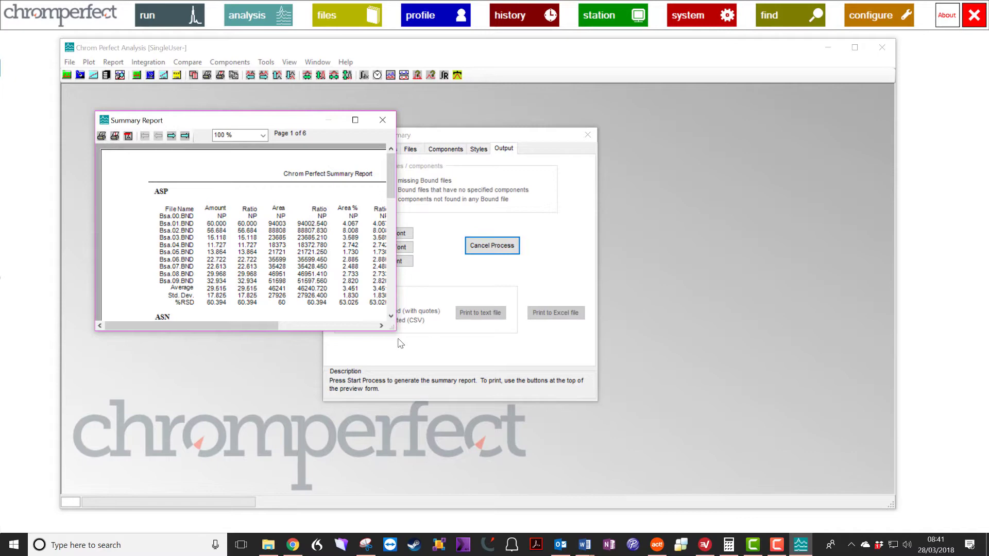
# Widen the Summary Report preview to see more columns, then close it.
pyautogui.moveTo(394, 329); pyautogui.dragTo(812, 449)
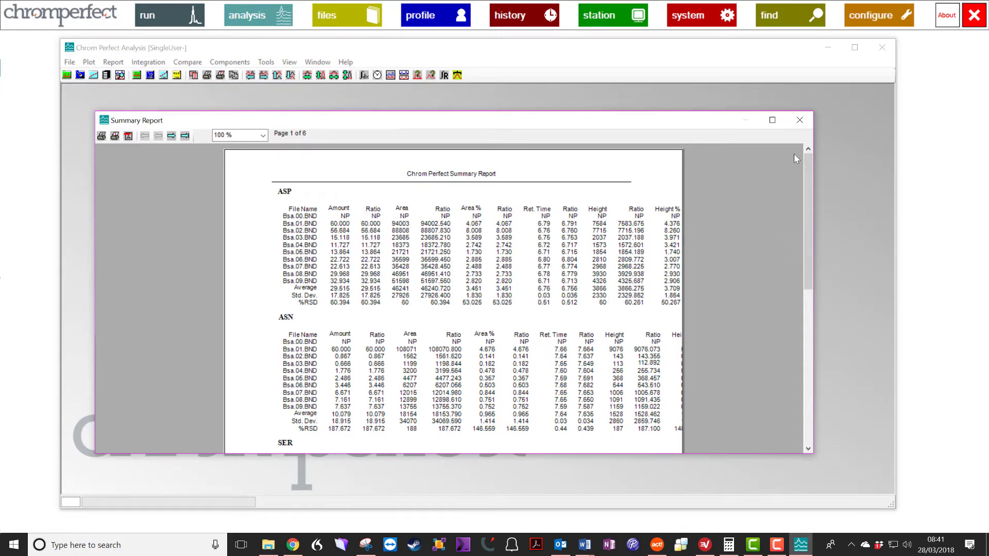
pyautogui.click(800, 120)
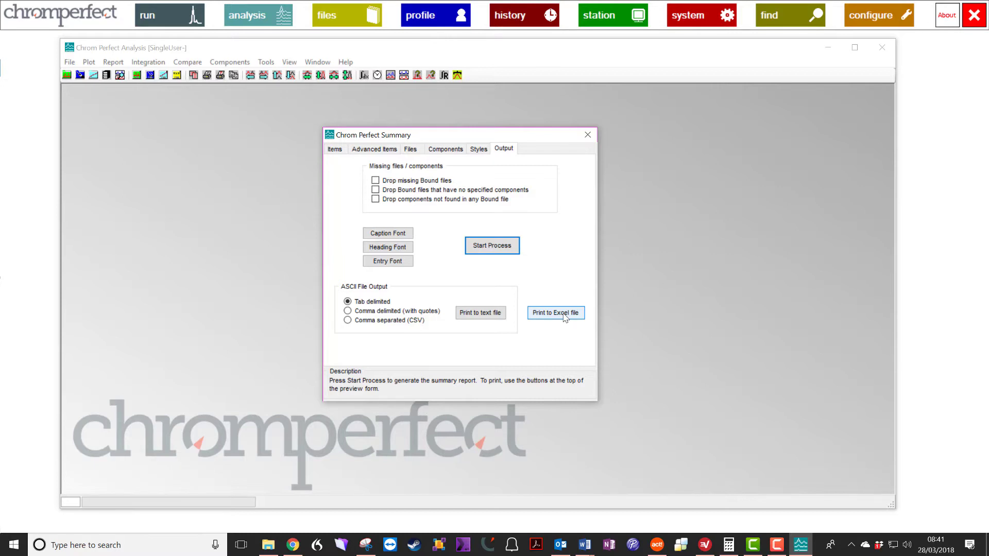
# Save the summary as Excel file 'Test summary report' in the Desktop folder.
pyautogui.click(565, 319)
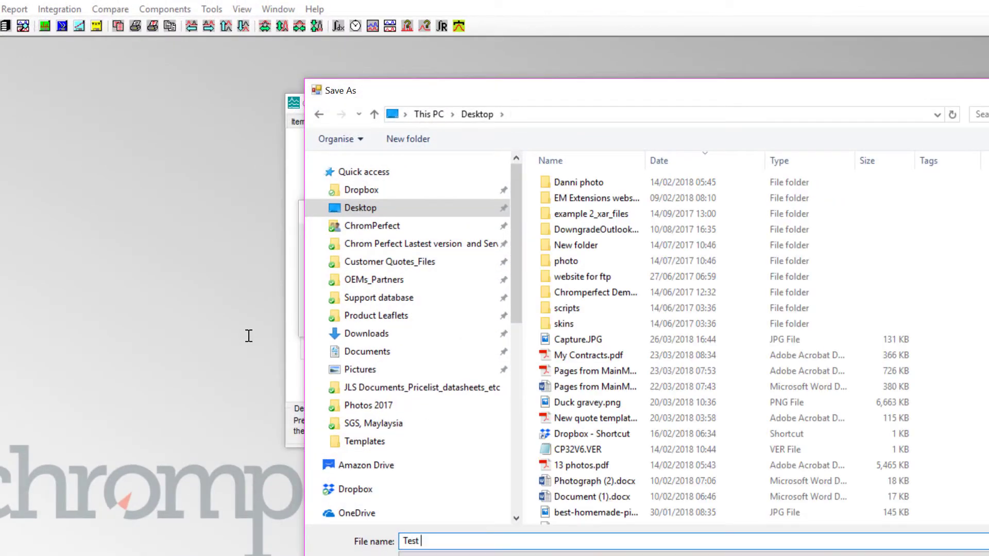
pyautogui.write(' summary ')
pyautogui.write('report')
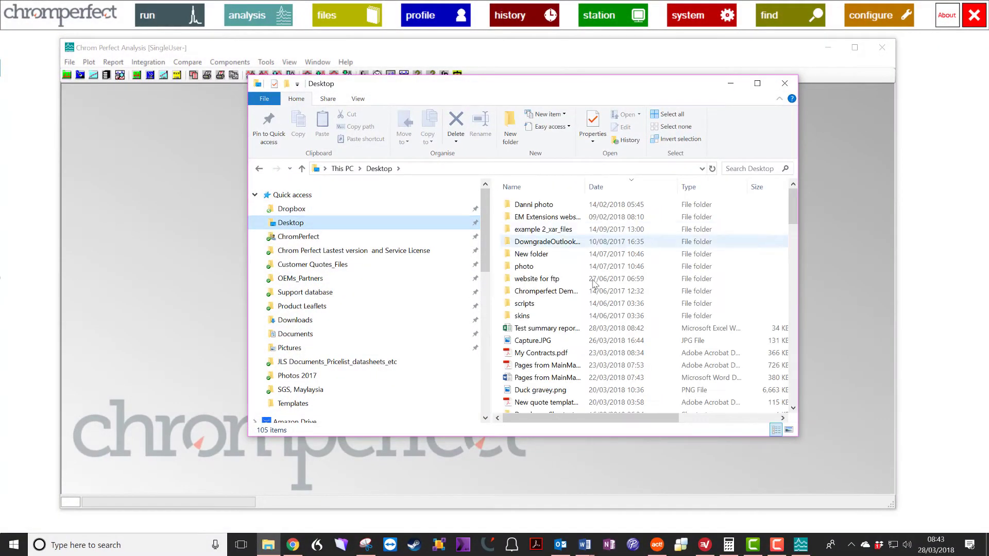
# Open 'Test summary report' from the Desktop folder in Excel.
pyautogui.click(562, 331)
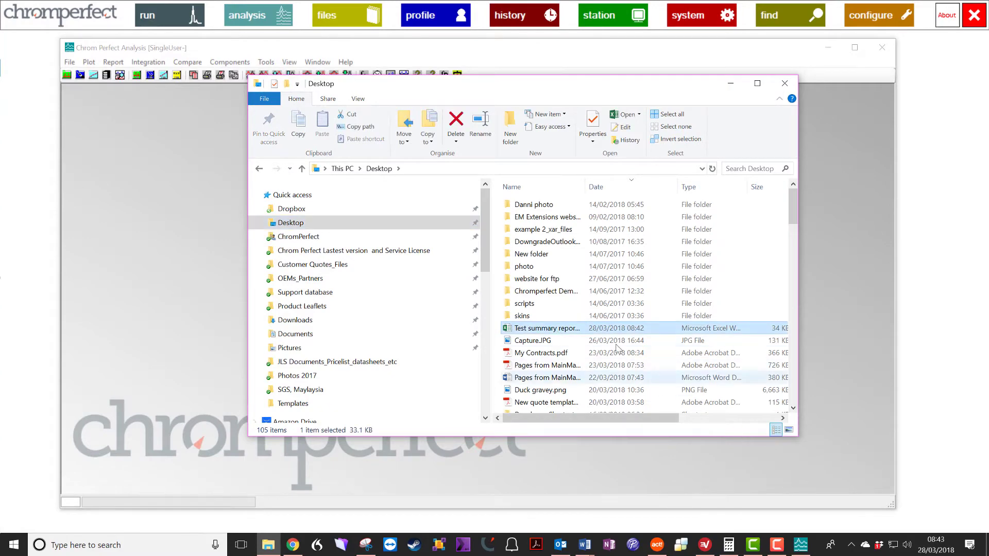
pyautogui.doubleClick(555, 330)
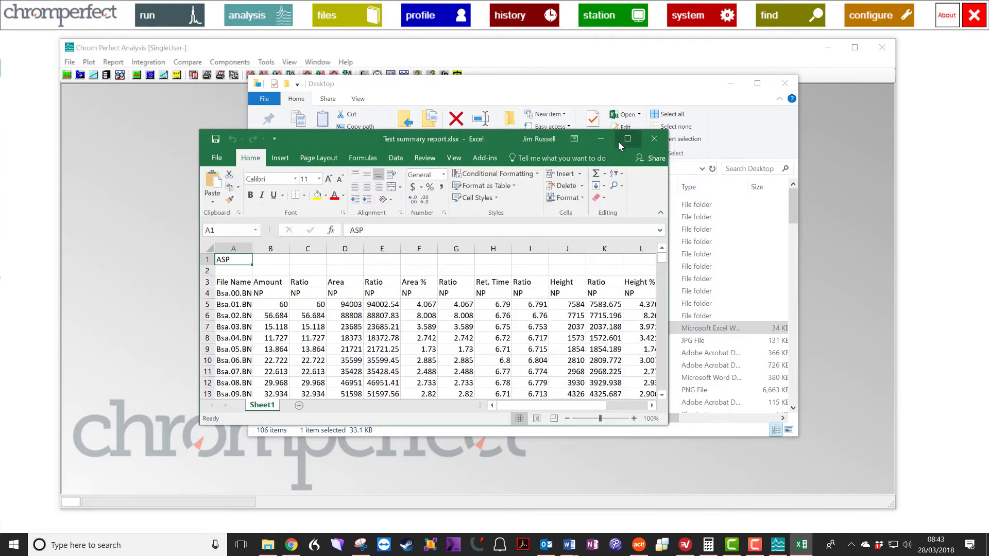
# Maximize the Excel window and widen every column to match column A.
pyautogui.click(621, 140)
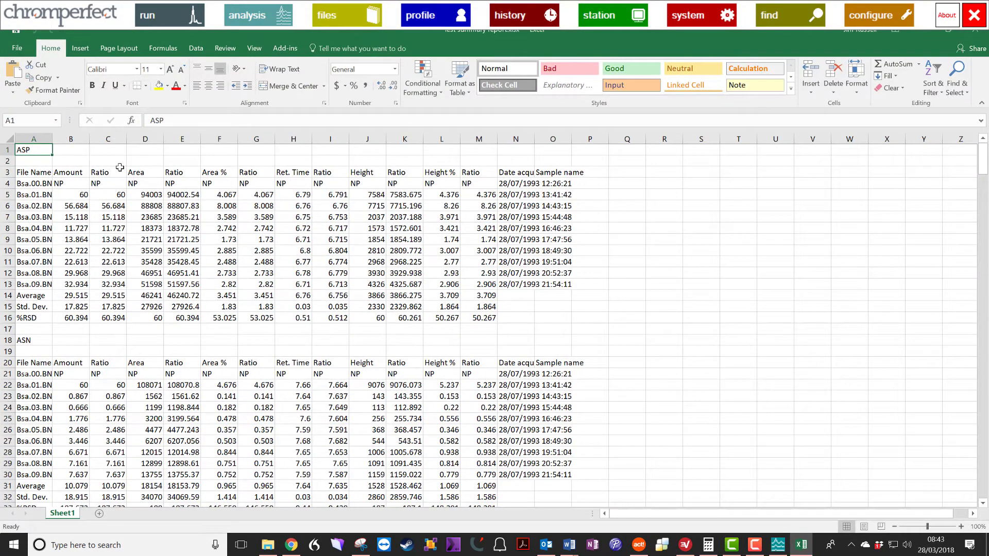
pyautogui.click(10, 140)
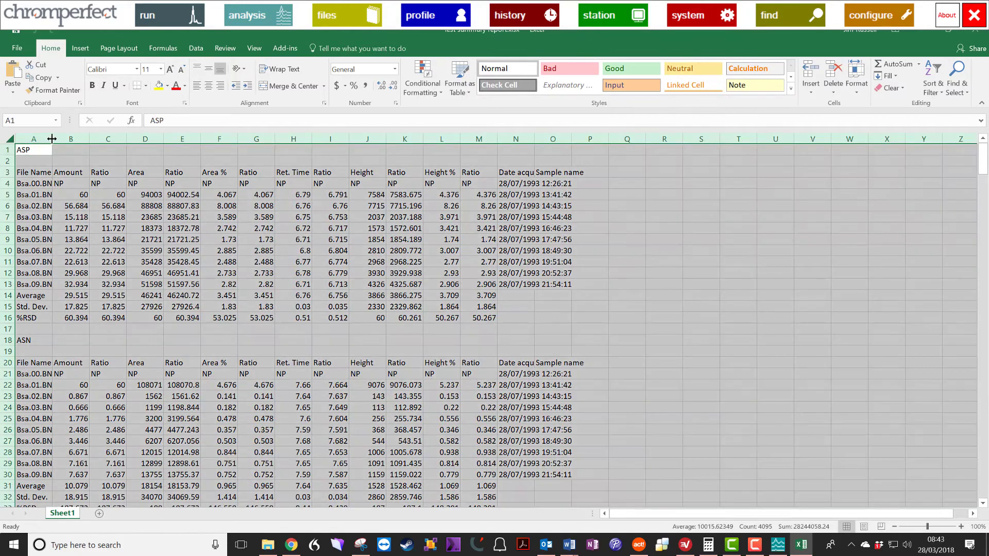
pyautogui.moveTo(52, 141); pyautogui.dragTo(85, 140)
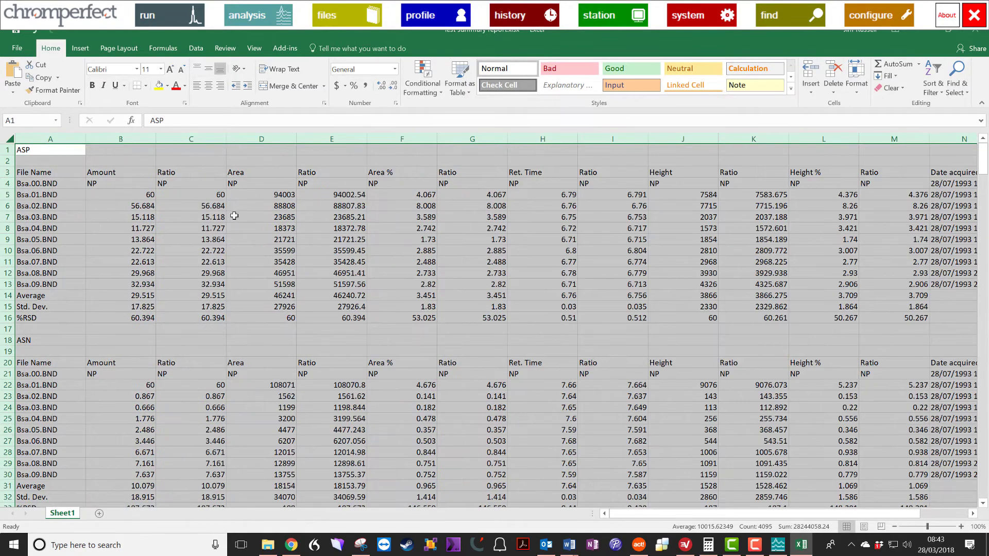
pyautogui.click(239, 228)
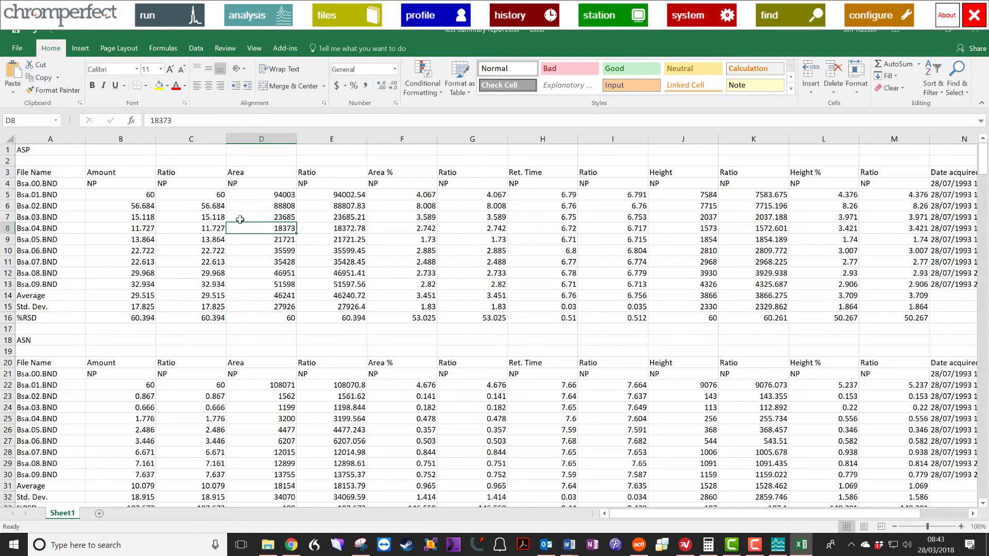
pyautogui.scroll(-2, 221, 316)
pyautogui.scroll(-4, 221, 316)
pyautogui.scroll(-6, 222, 316)
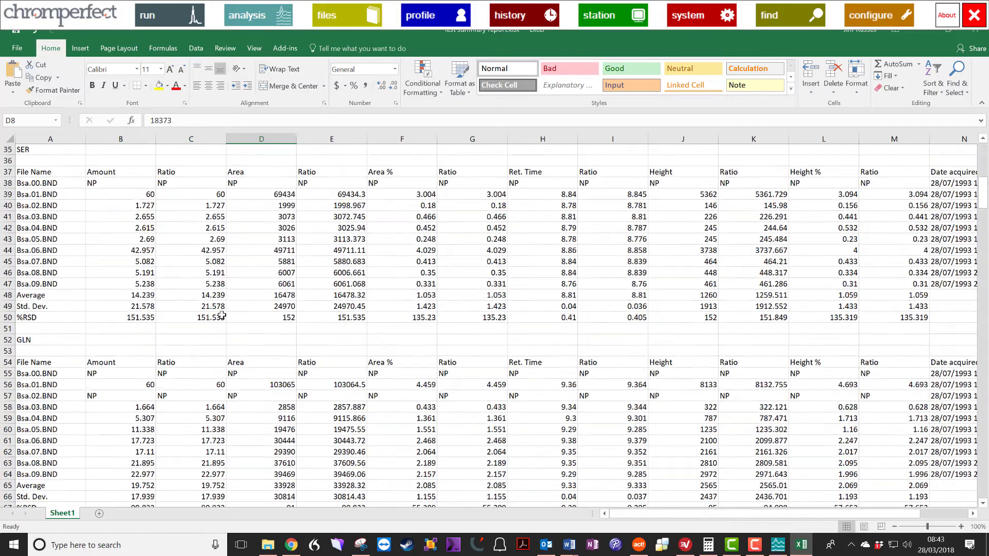
pyautogui.scroll(-9, 222, 316)
pyautogui.scroll(-5, 221, 316)
pyautogui.scroll(-6, 221, 315)
pyautogui.scroll(-6, 221, 316)
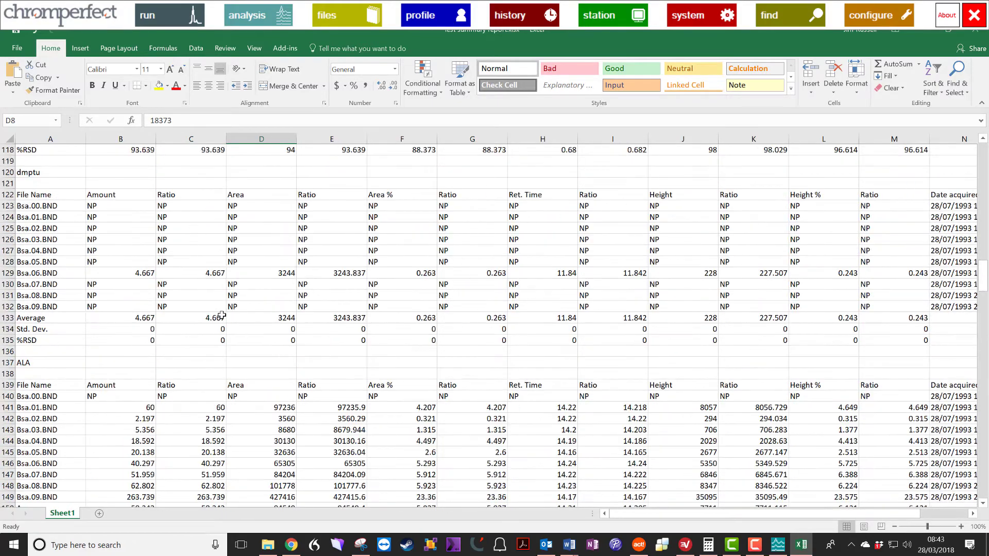
pyautogui.scroll(-6, 221, 316)
pyautogui.scroll(-5, 220, 316)
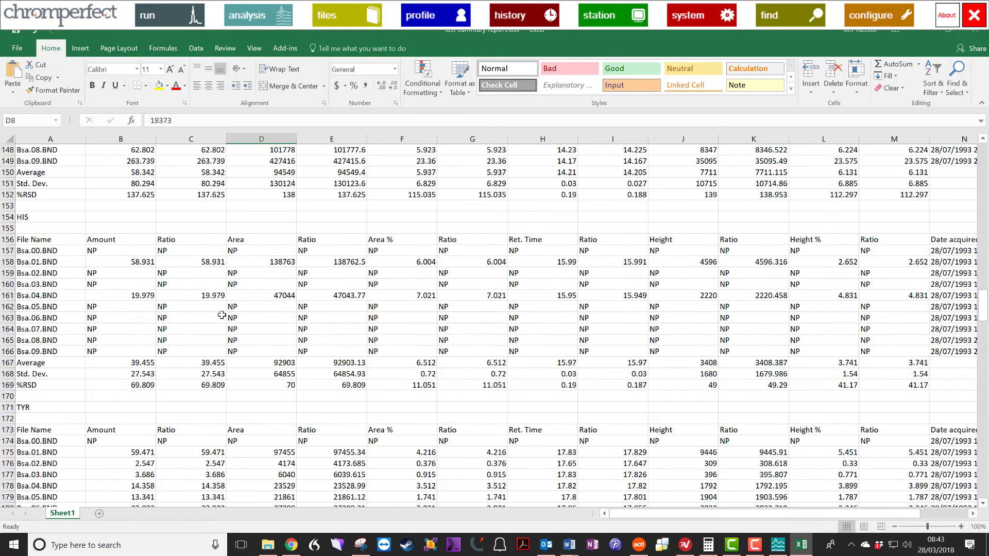
pyautogui.scroll(-3, 222, 315)
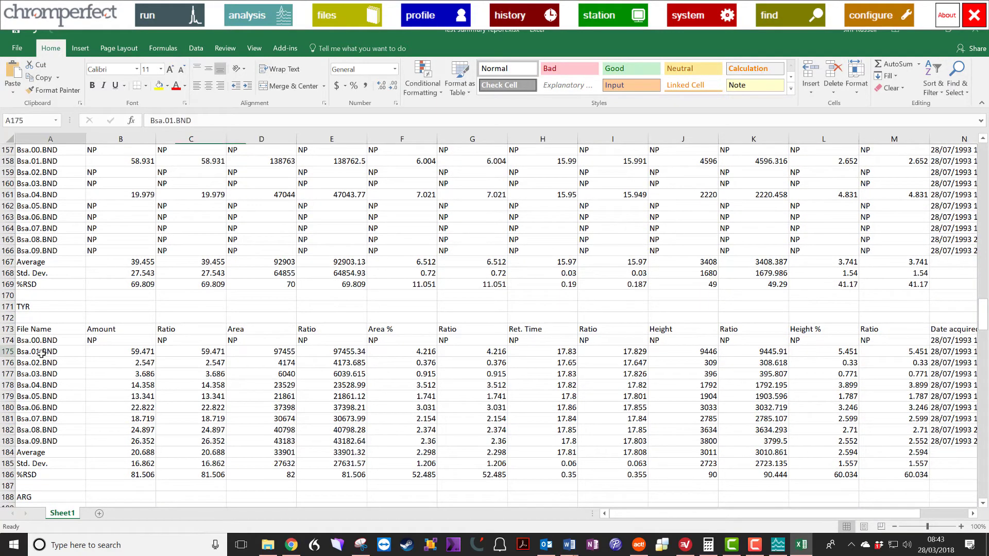
# Insert a recommended clustered column chart of the TYR file amounts in A175:B185.
pyautogui.moveTo(55, 352)
pyautogui.mouseDown()
pyautogui.moveTo(151, 464)
pyautogui.moveTo(147, 440)
pyautogui.mouseUp()
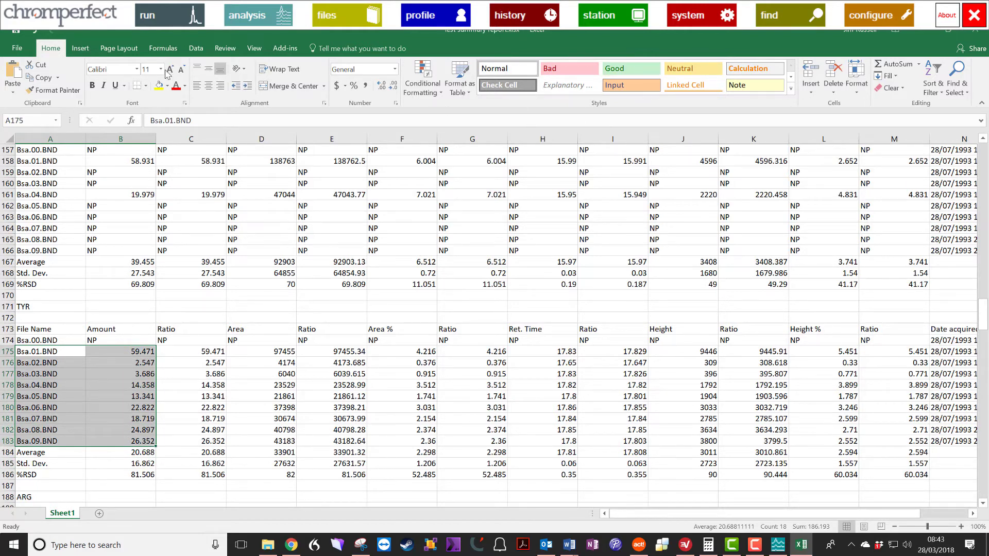
pyautogui.click(81, 48)
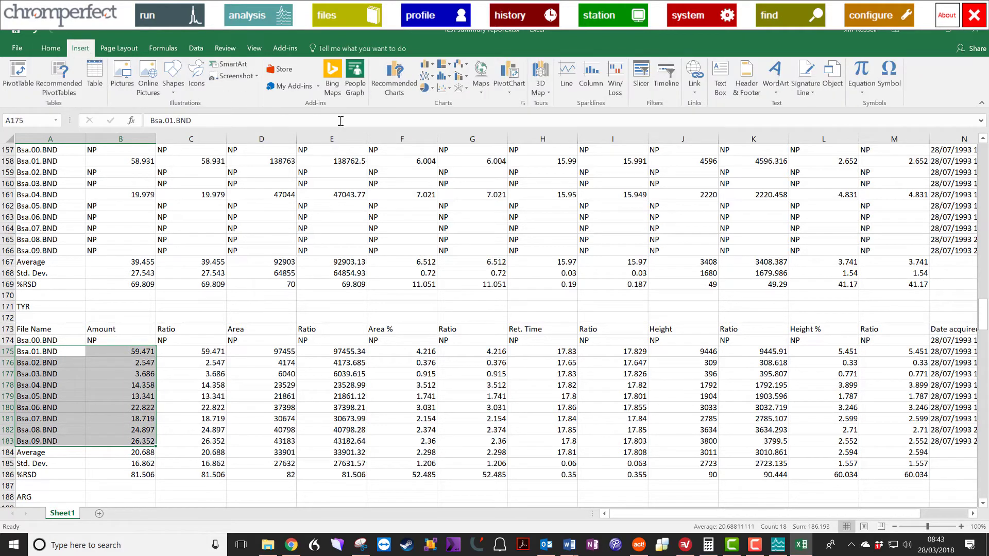
pyautogui.click(396, 80)
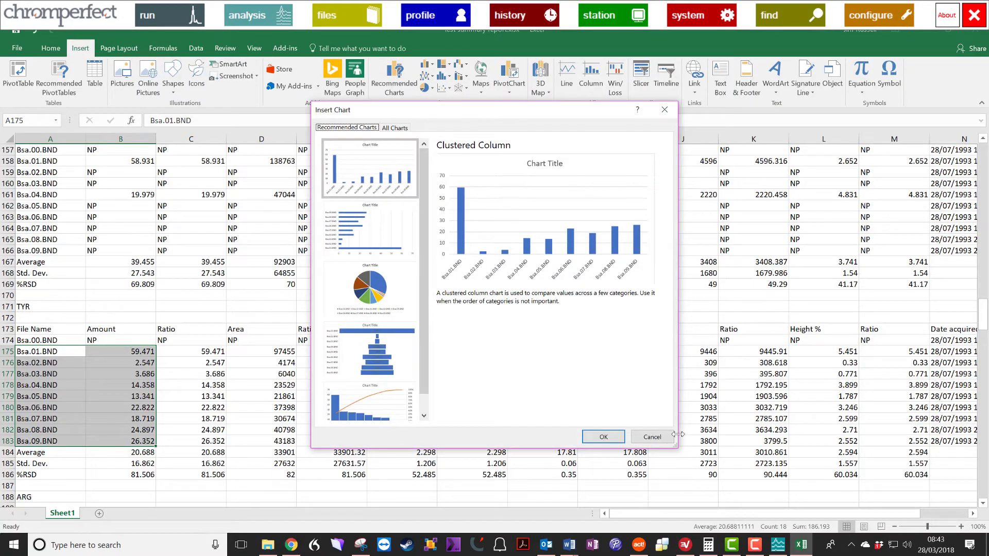
pyautogui.click(603, 437)
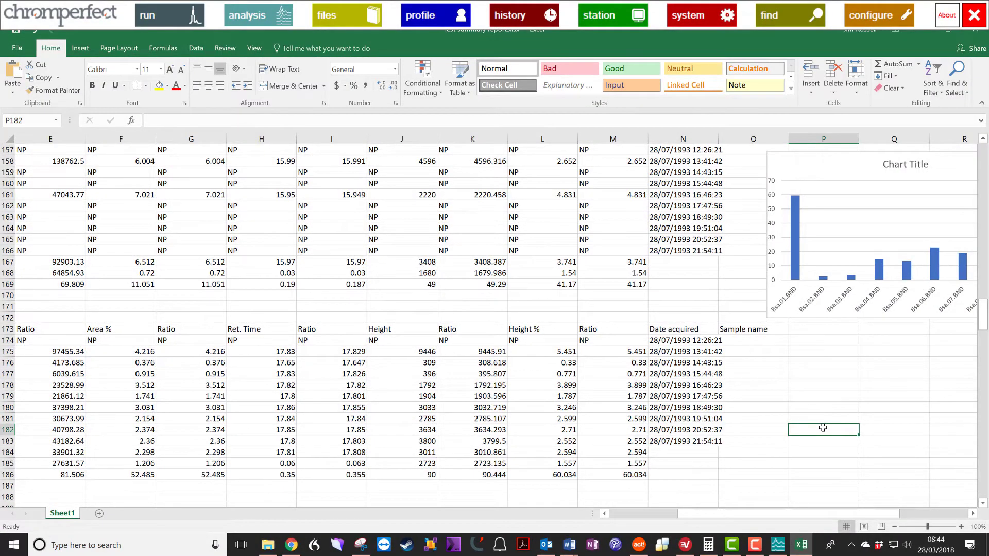
pyautogui.write('Total')
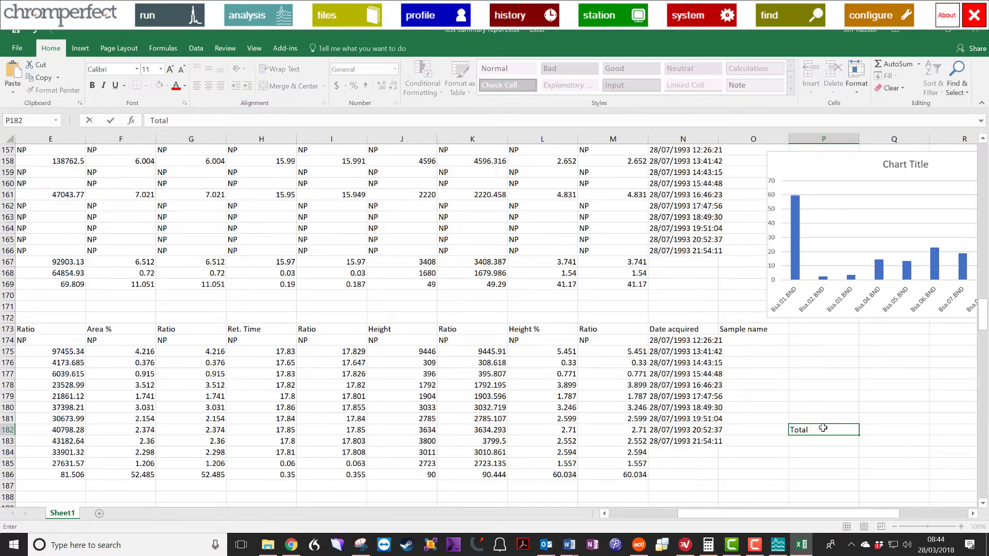
# Label P182 'Total' and AutoSum K175:K185 into Q182.
pyautogui.click(892, 430)
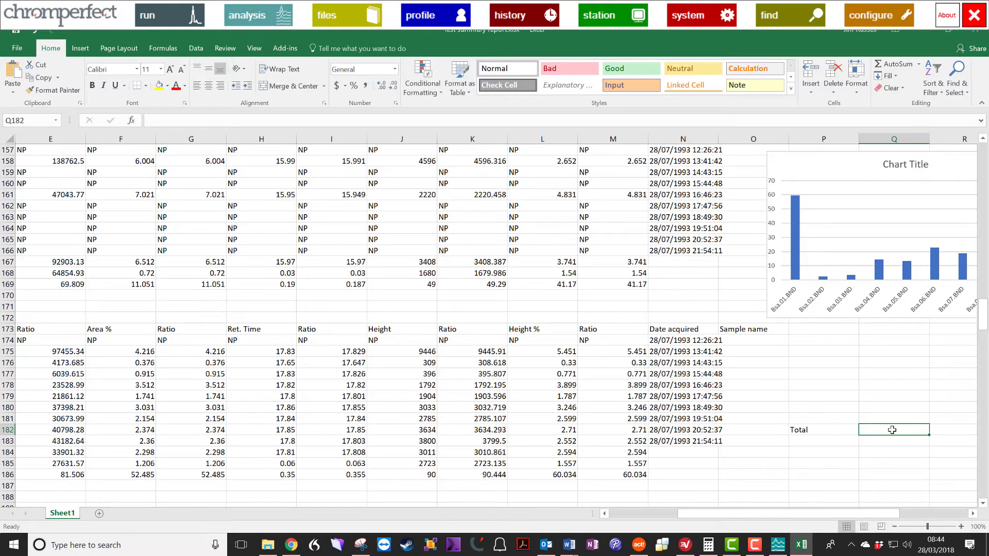
pyautogui.write('=')
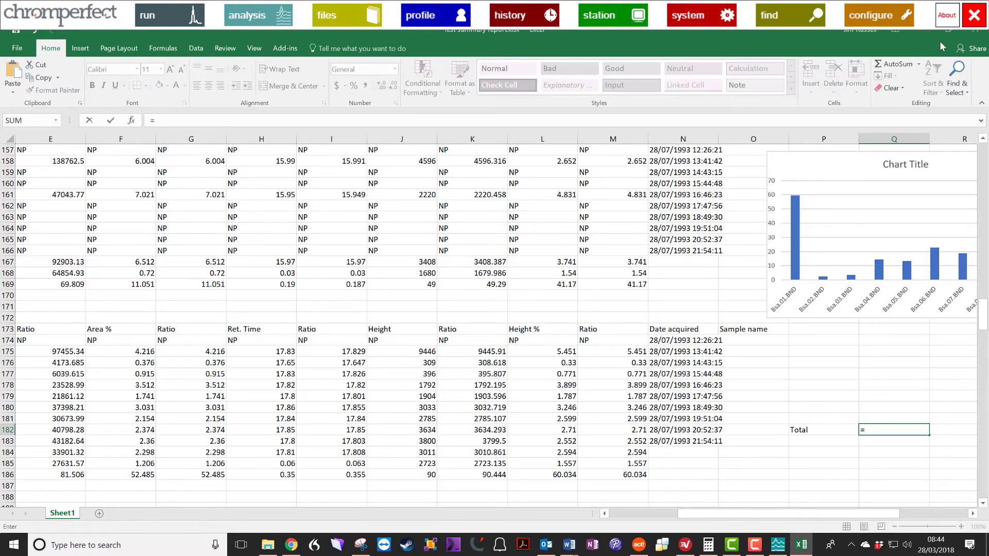
pyautogui.click(906, 68)
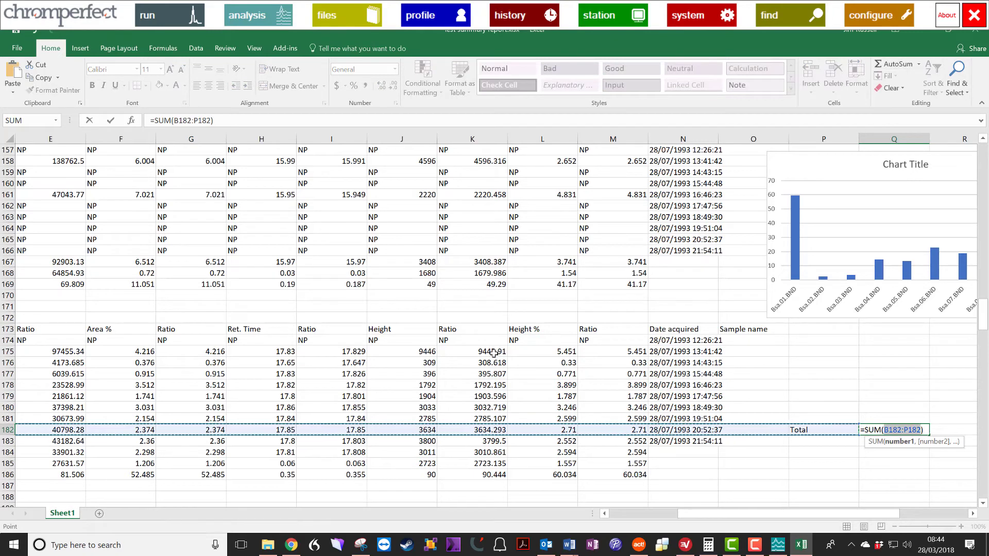
pyautogui.moveTo(492, 352); pyautogui.dragTo(503, 462)
pyautogui.press('Return')
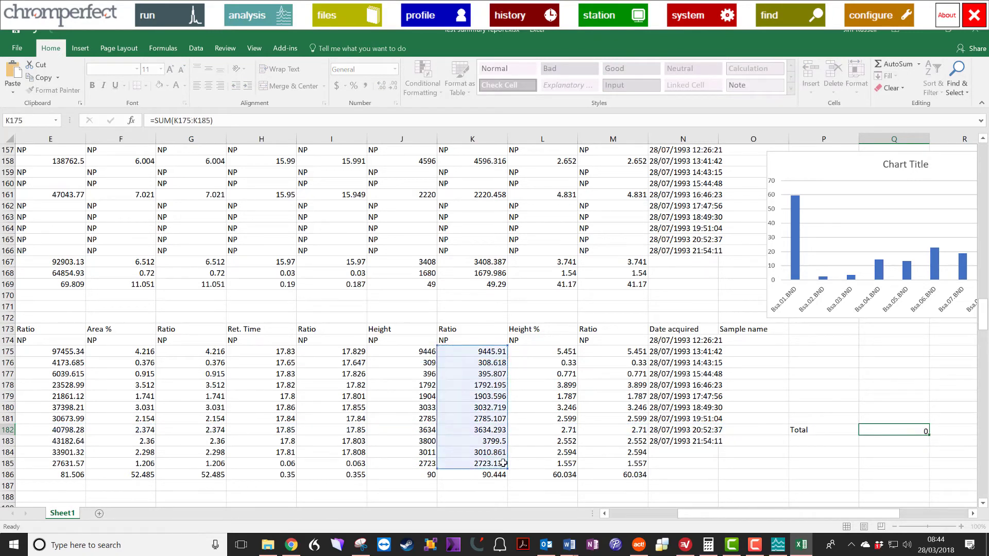
pyautogui.press('Return')
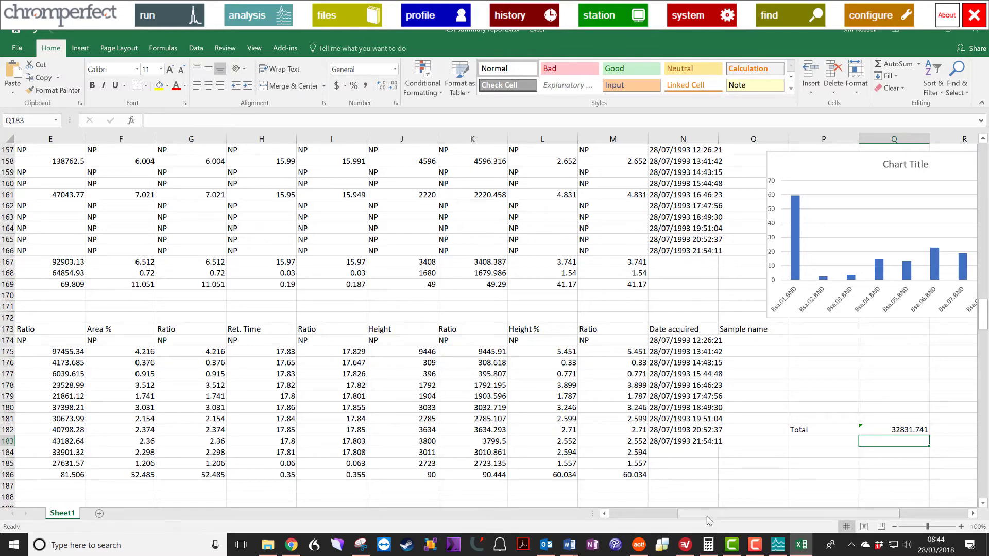
pyautogui.moveTo(695, 513); pyautogui.dragTo(627, 514)
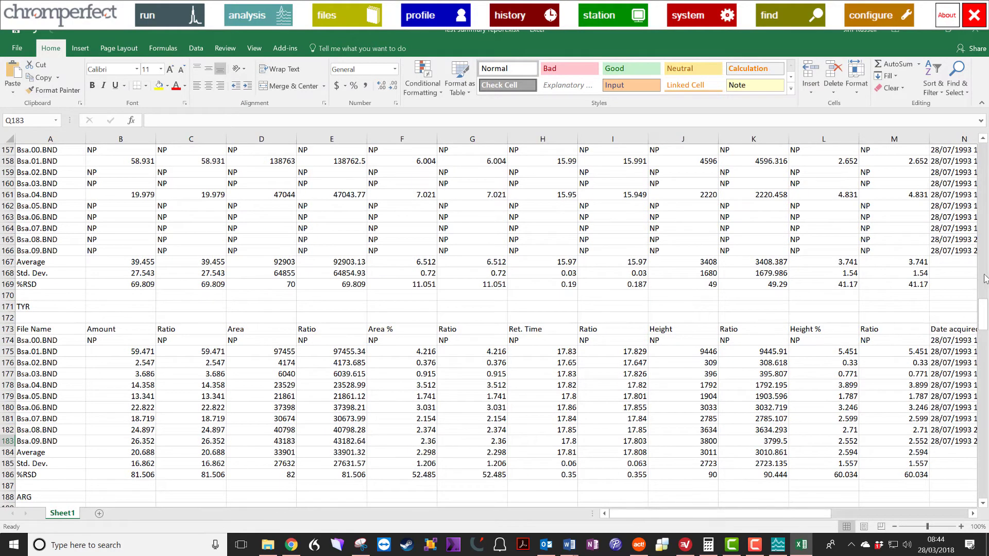
pyautogui.moveTo(982, 313); pyautogui.dragTo(977, 151)
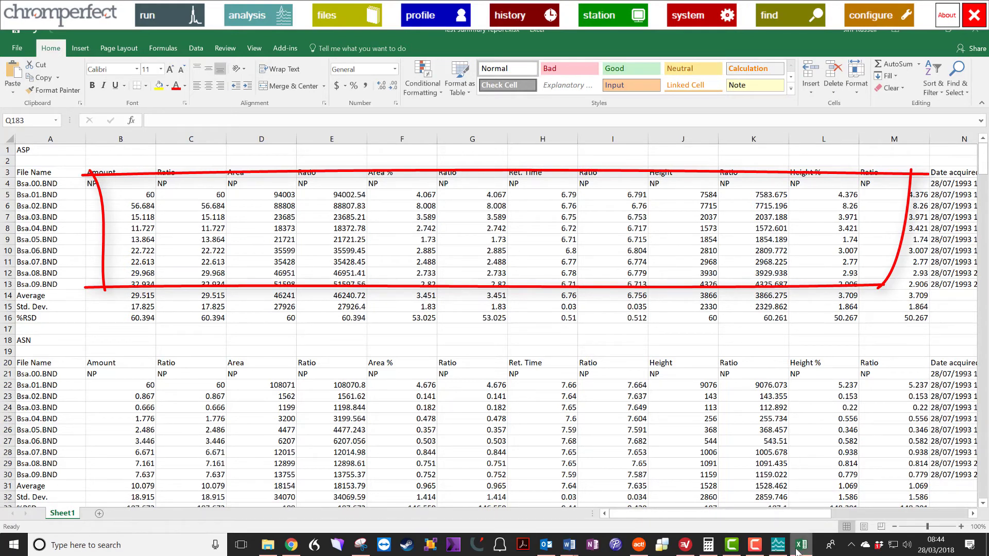
# Choose summary style 3, one table per item with all components per table.
pyautogui.click(777, 544)
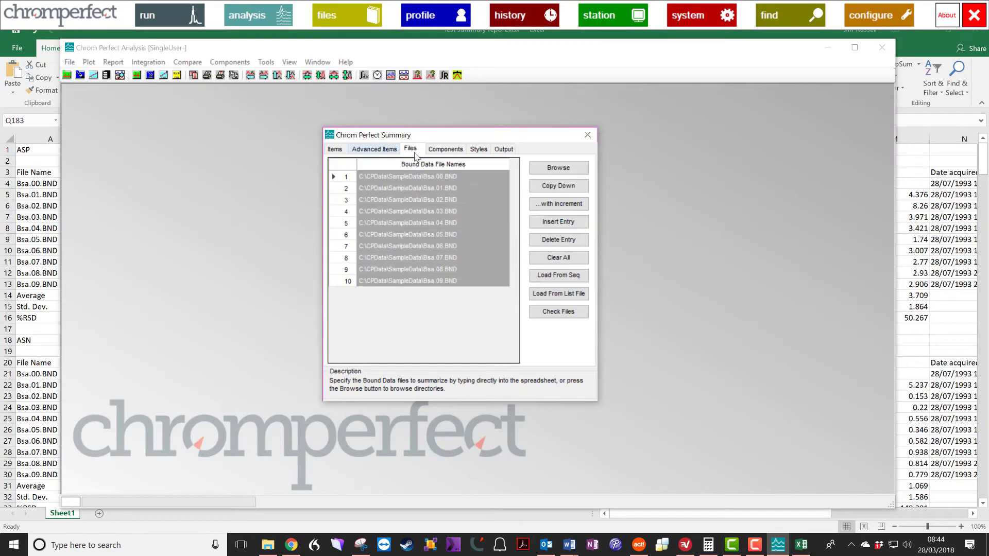
pyautogui.click(477, 151)
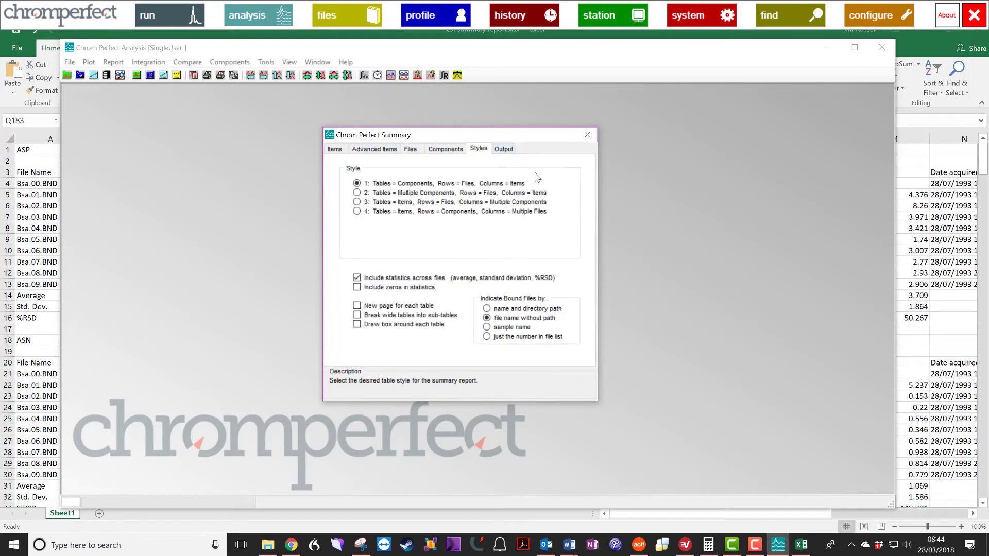
pyautogui.click(357, 203)
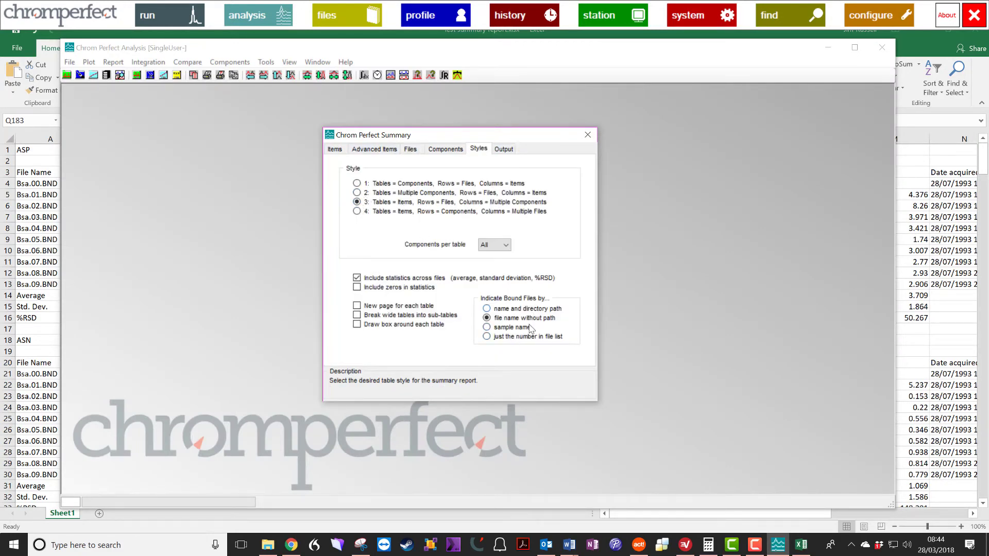
pyautogui.click(506, 246)
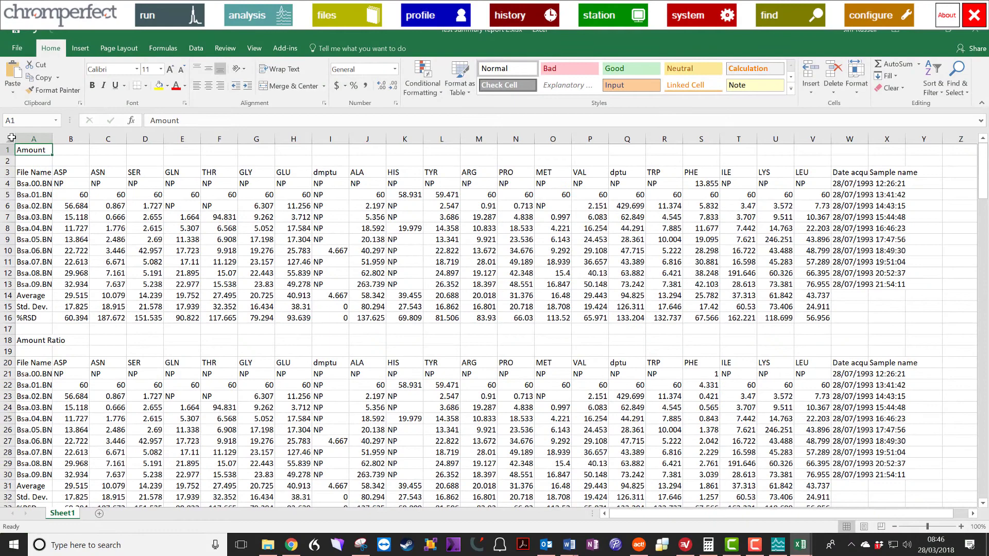
# Widen all sheet columns to width 14, then select the Average, Std. Dev. and %RSD rows.
pyautogui.click(12, 137)
pyautogui.moveTo(52, 139); pyautogui.dragTo(100, 140)
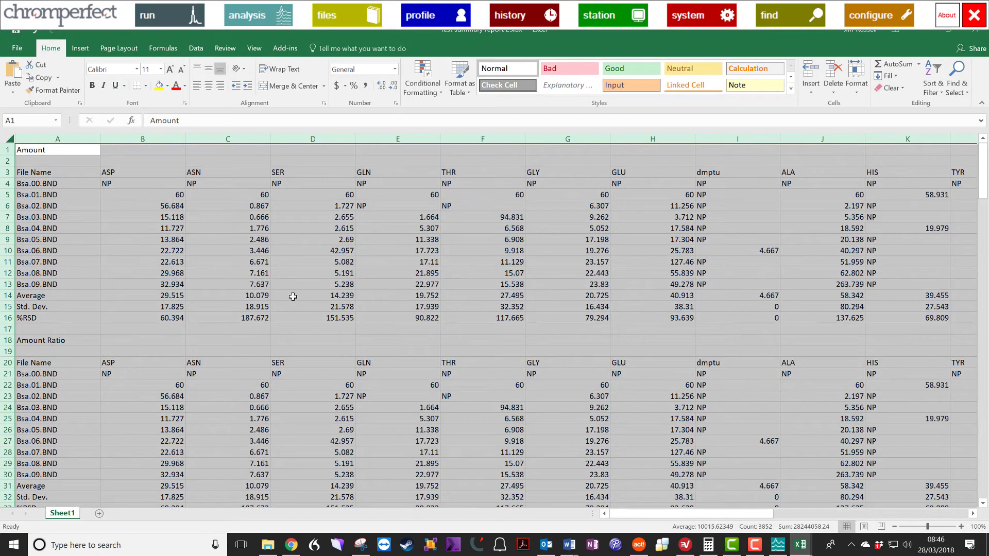
pyautogui.click(43, 151)
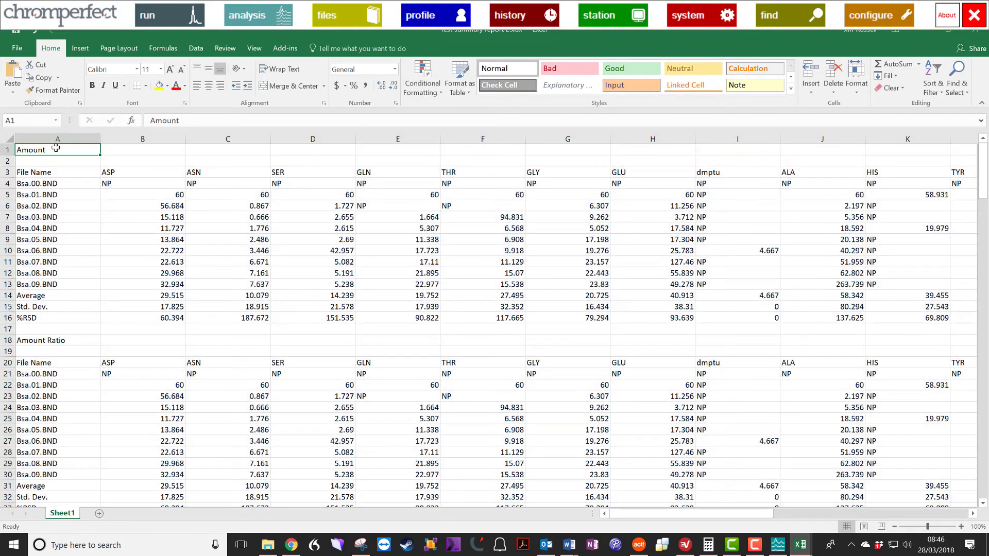
pyautogui.moveTo(141, 154); pyautogui.dragTo(70, 158)
pyautogui.moveTo(31, 296)
pyautogui.mouseDown()
pyautogui.moveTo(317, 320)
pyautogui.moveTo(674, 312)
pyautogui.mouseUp()
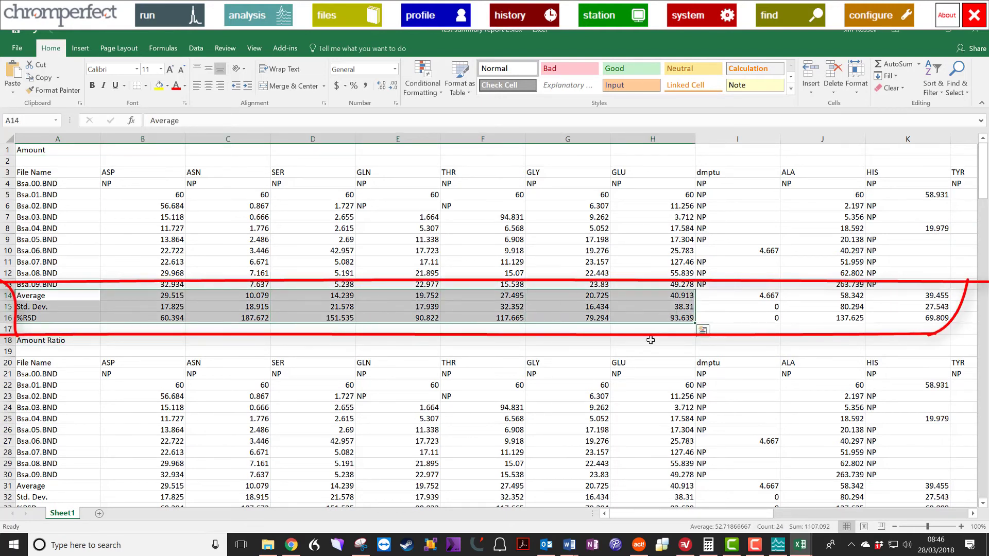